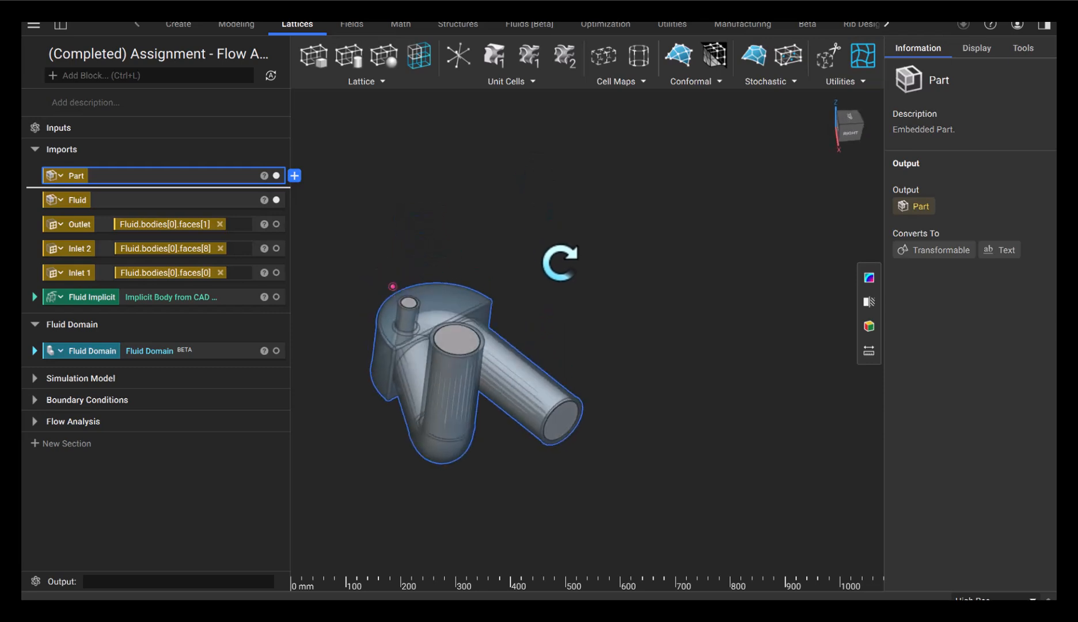
Inspect the Outlet face variable and display the Outlet, Inlet 2 and Inlet 1 faces on the manifold
scroll(436, 392, "up", 4)
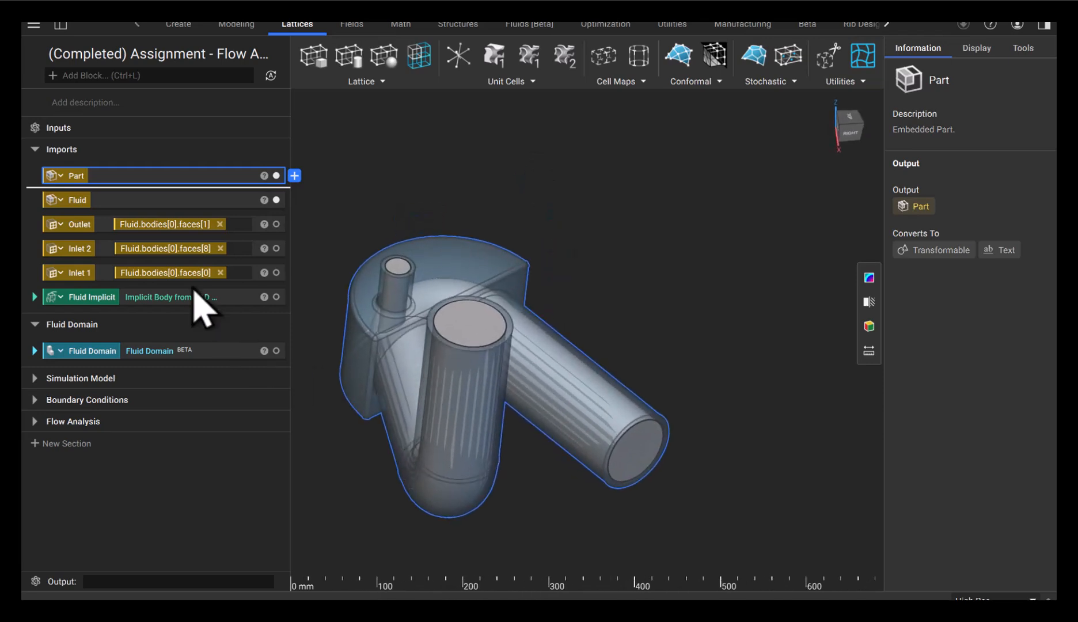
left_click(84, 226)
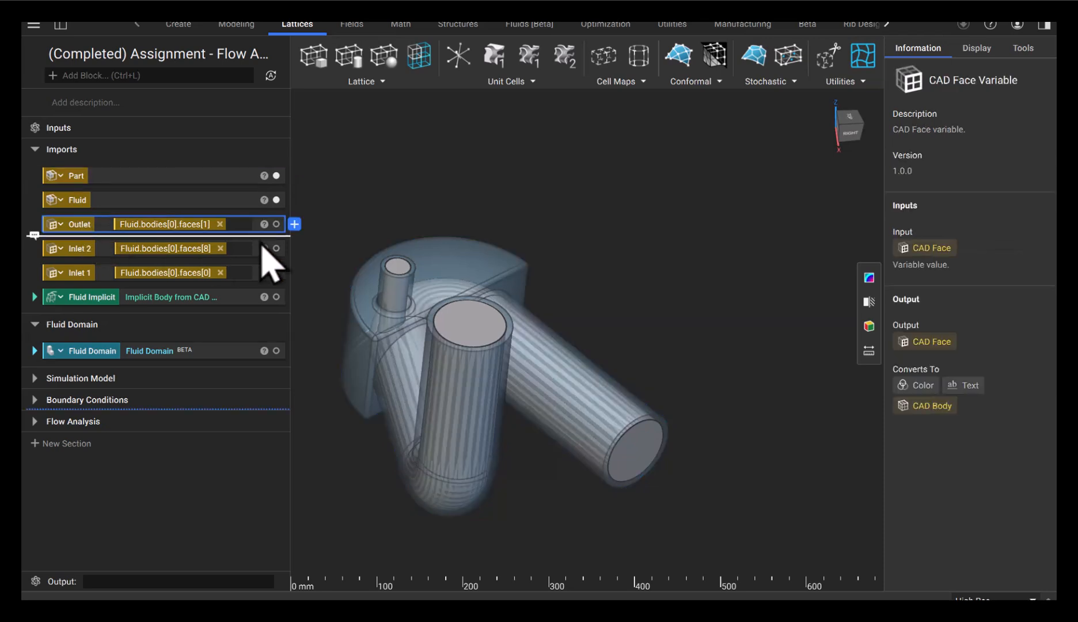
left_click(276, 224)
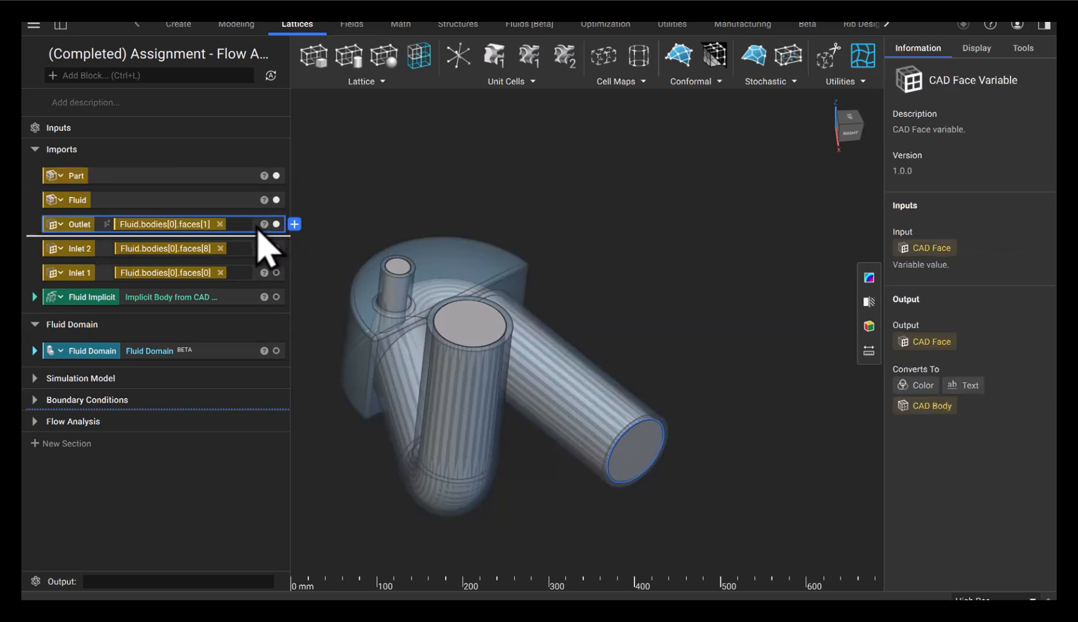
left_click(276, 248)
left_click(277, 272)
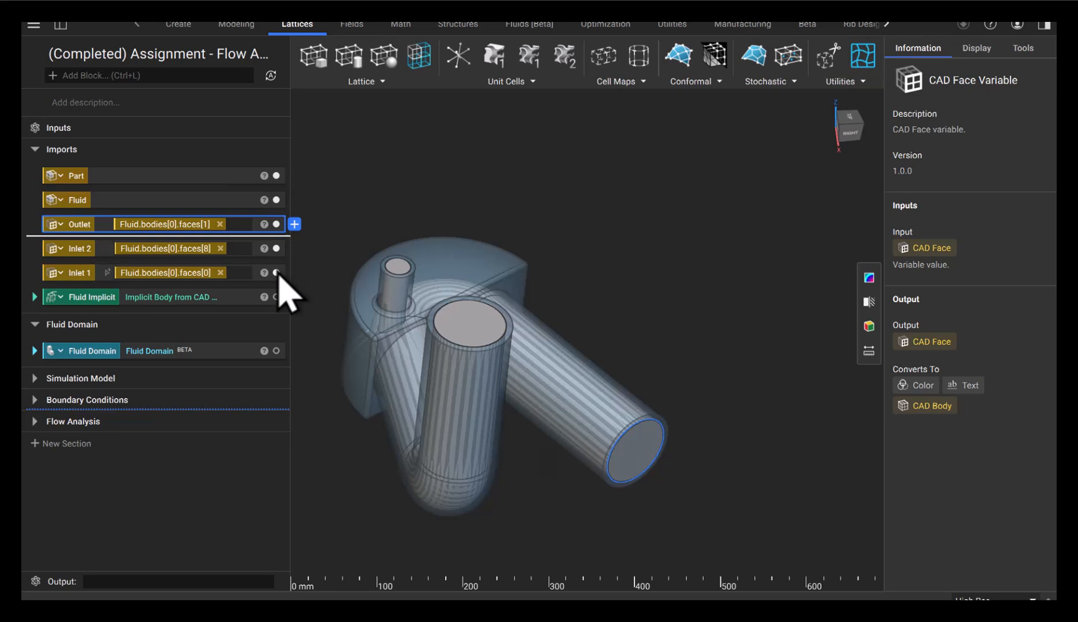
Pick the small inlet's top face, the fluid body and the outlet pipe's end face in the model
left_click(396, 266)
left_click(474, 325)
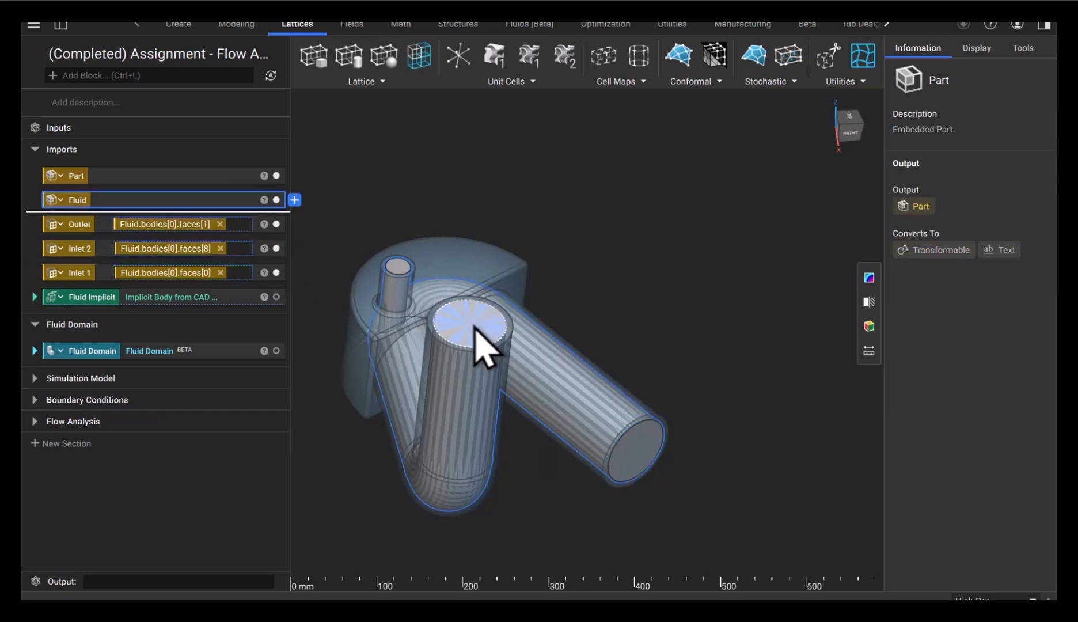
left_click(639, 455)
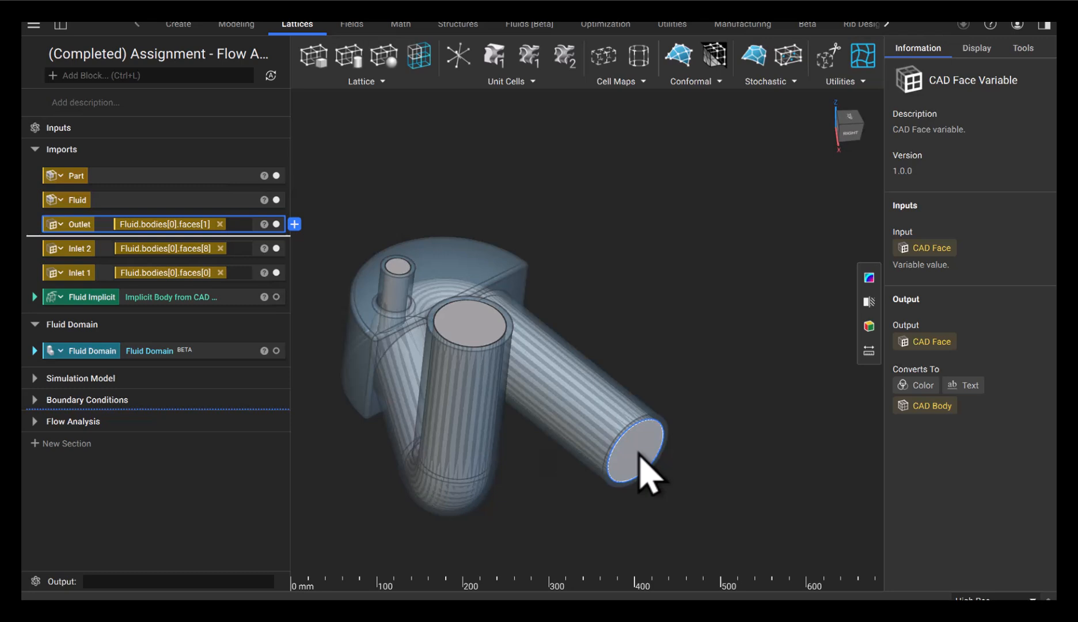
Expand Flow Analysis to reveal Simulation Model, the three boundary conditions and 5 mm cell size
left_click(36, 422)
left_click(36, 447)
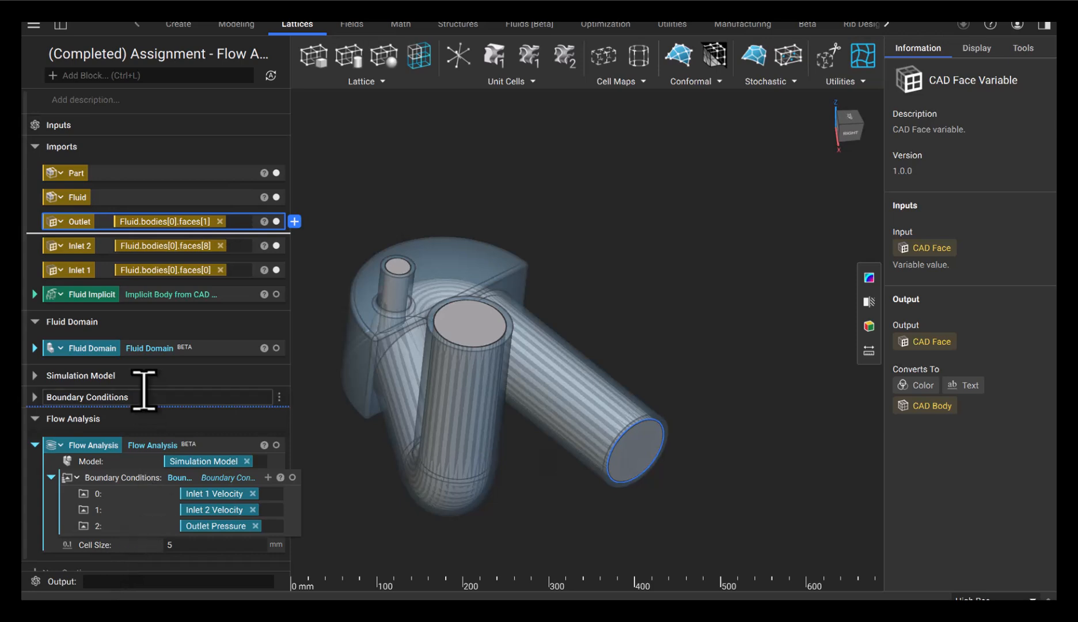
double_click(43, 321)
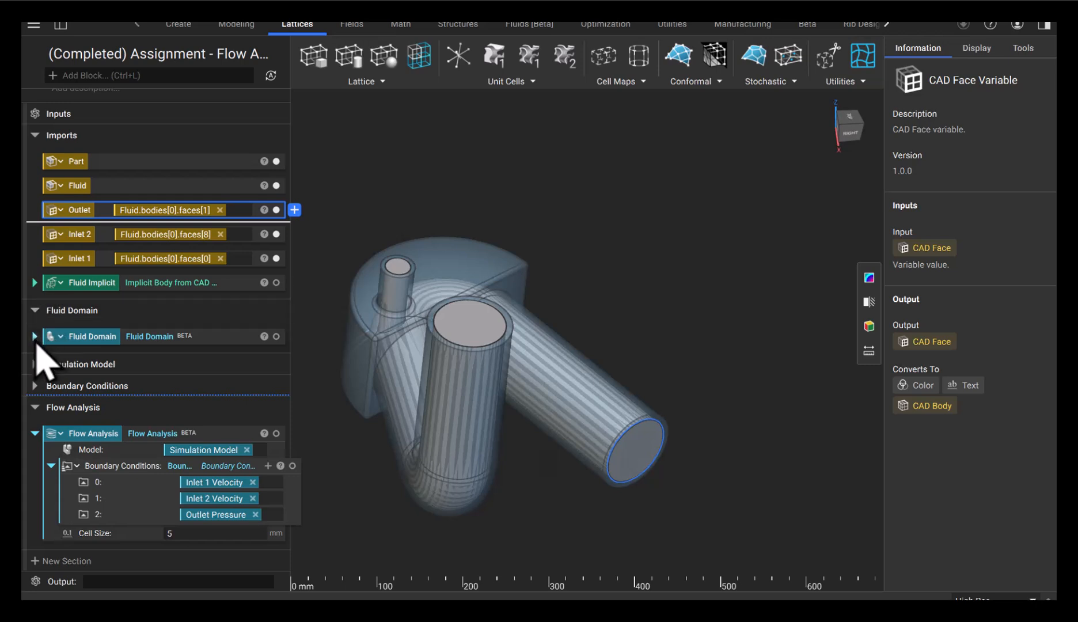
Expand Fluid Domain and review its Fluid Implicit body, Fluid Attribute and Air material
left_click(35, 336)
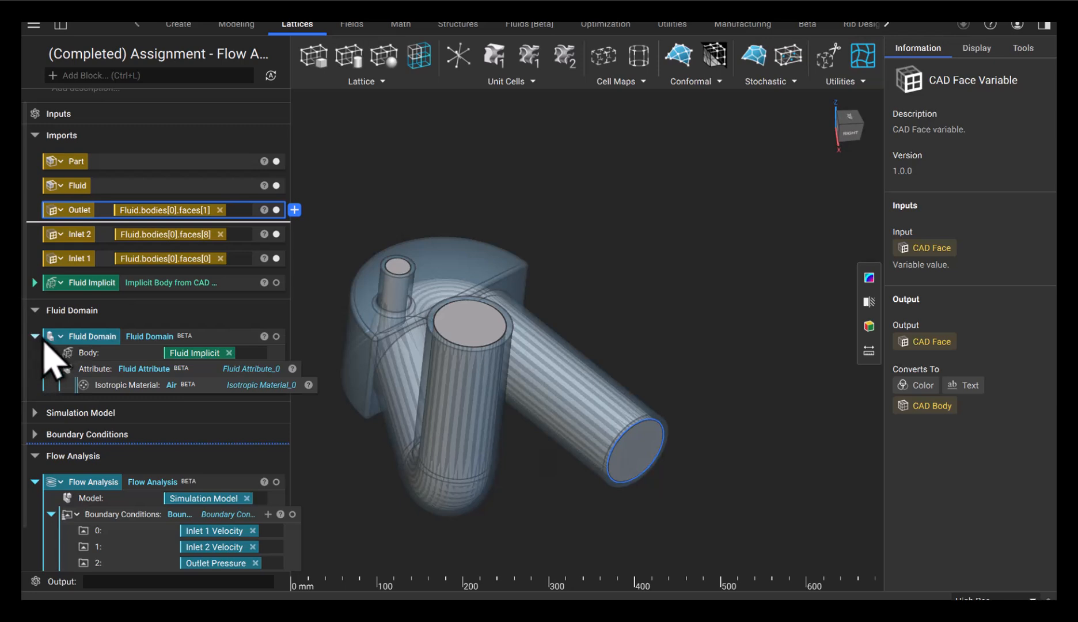
left_click(93, 341)
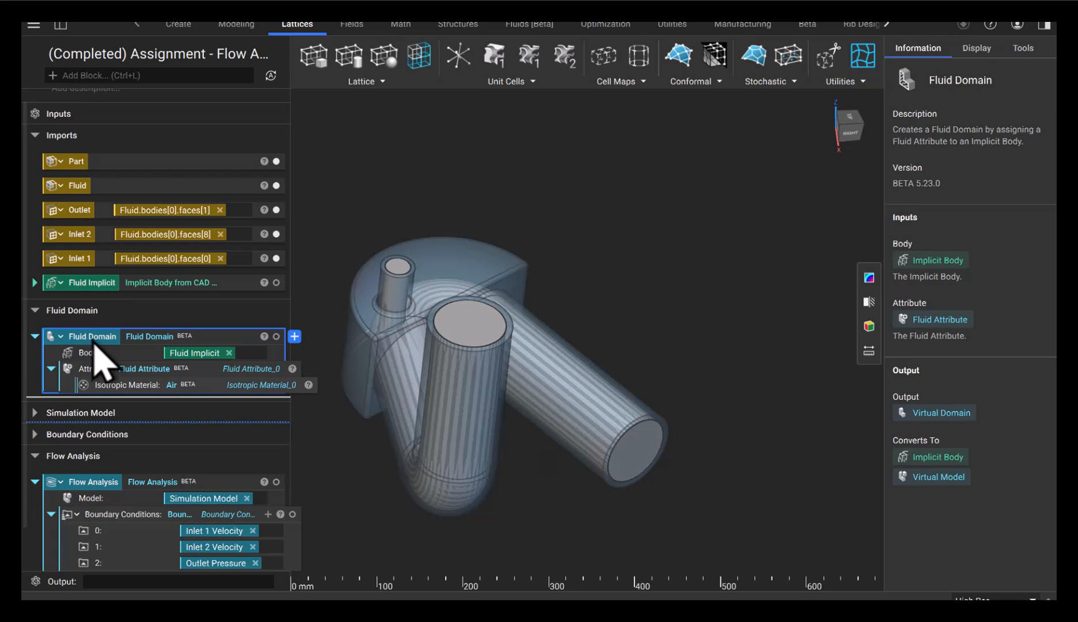
left_click(94, 283)
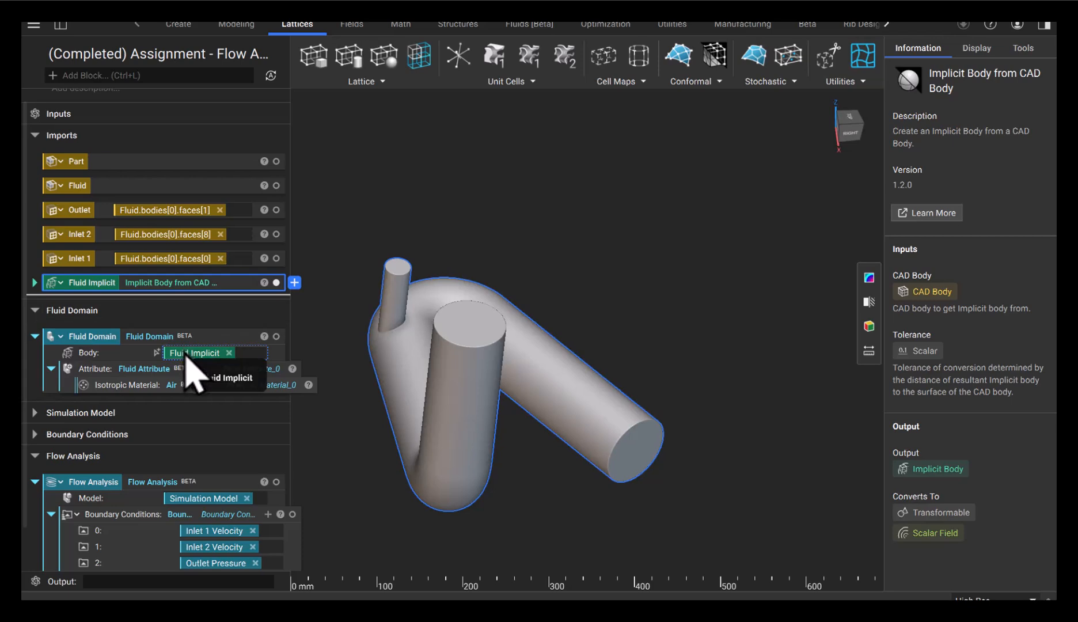
left_click(156, 377)
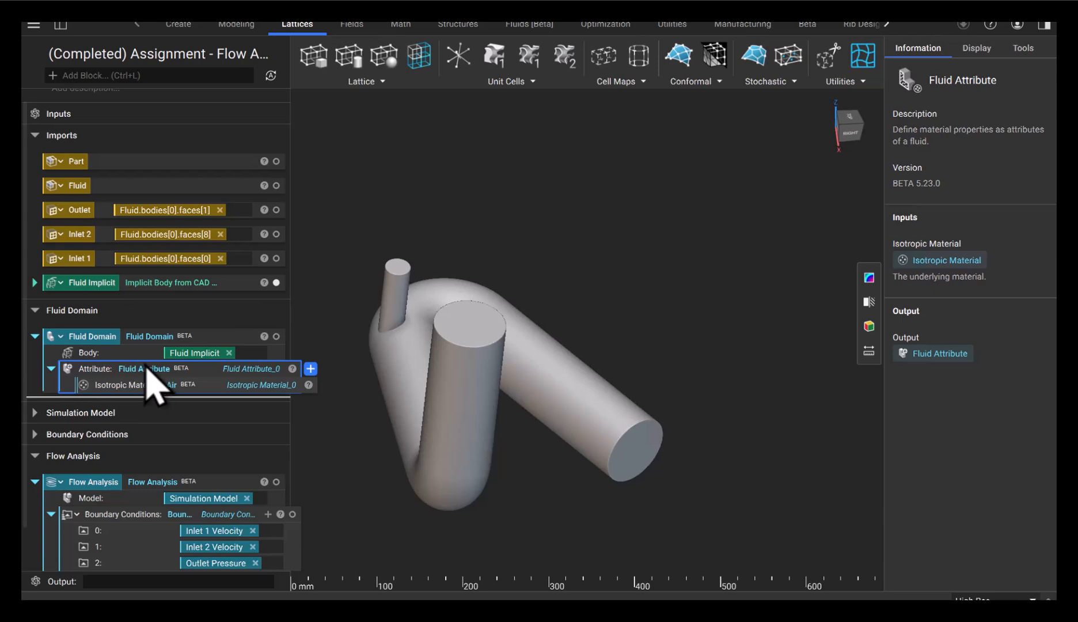
left_click(156, 387)
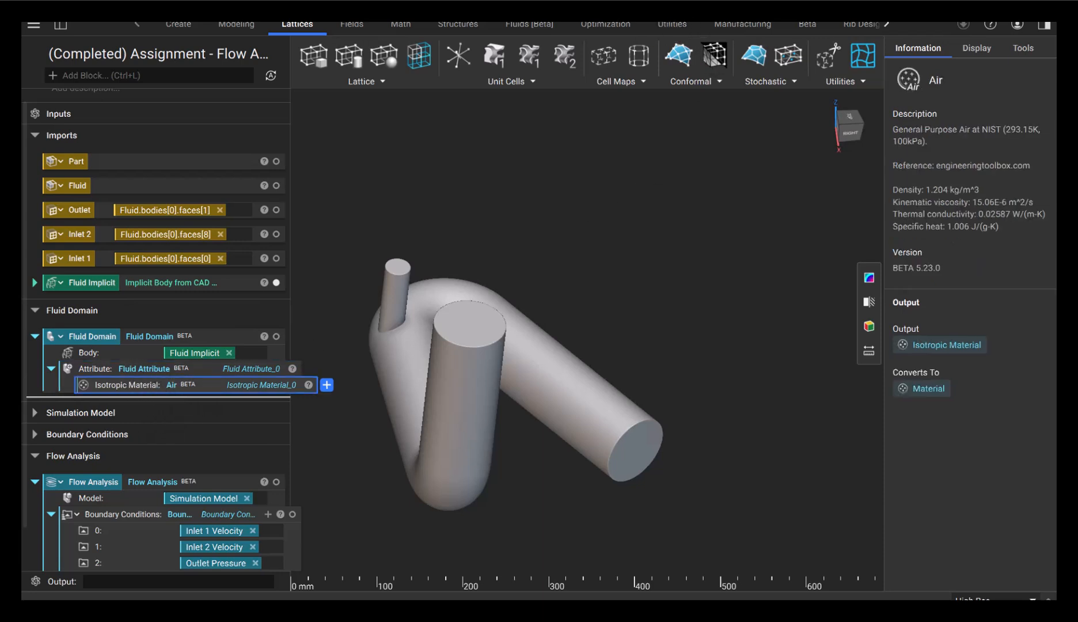
left_click(540, 28)
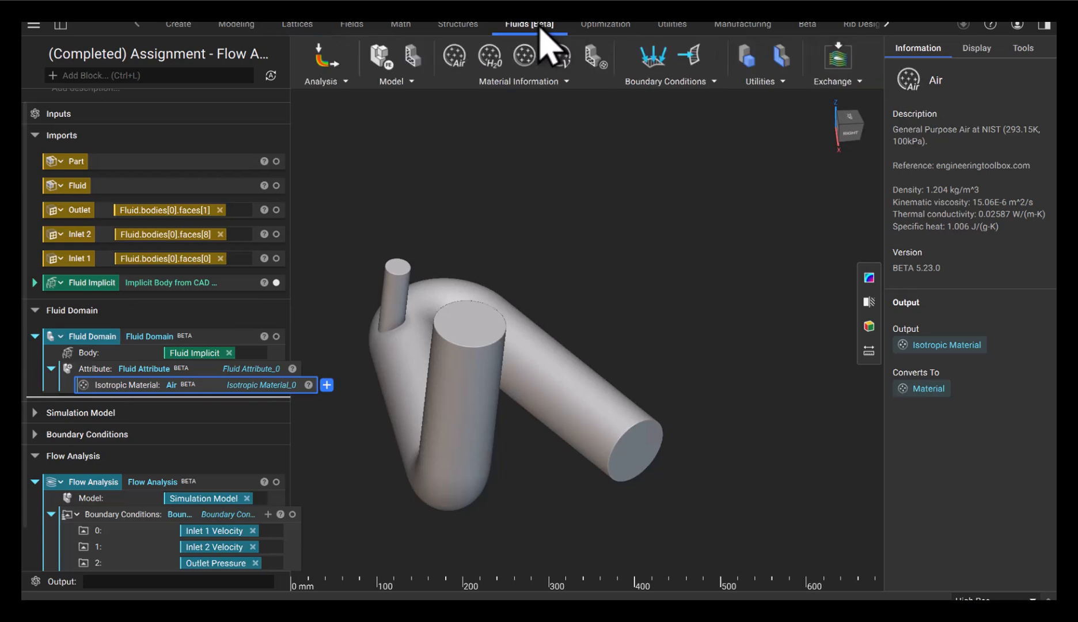
Confirm Simulation Model uses Fluid Domain, then expand Boundary Conditions listing the three conditions
left_click(551, 81)
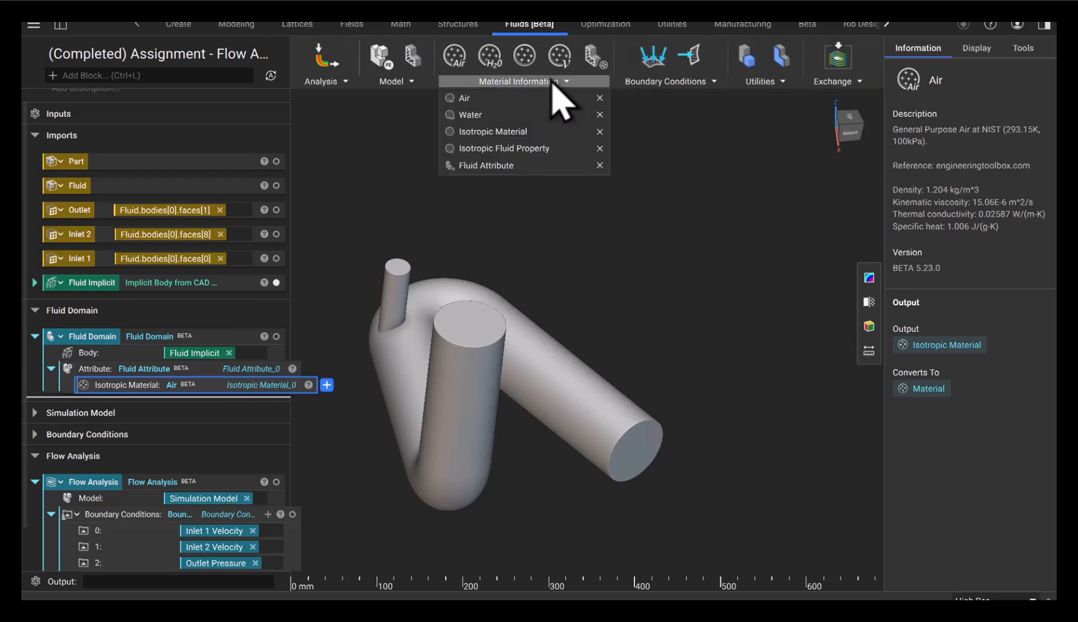
left_click(101, 357)
left_click(34, 412)
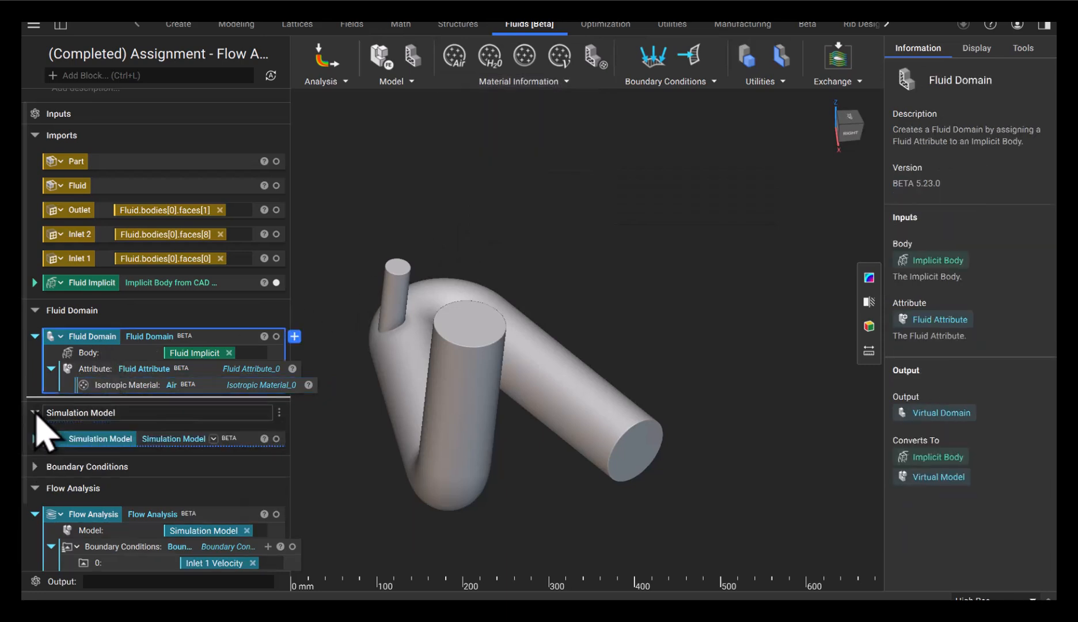
scroll(39, 429, "down", 1)
left_click(36, 392)
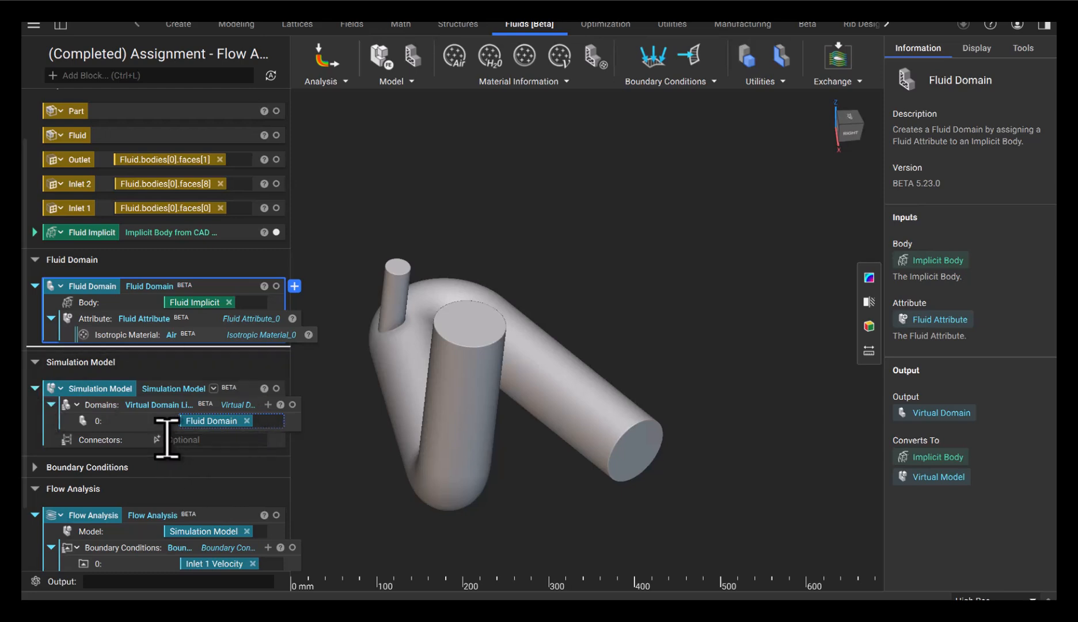
left_click(203, 409)
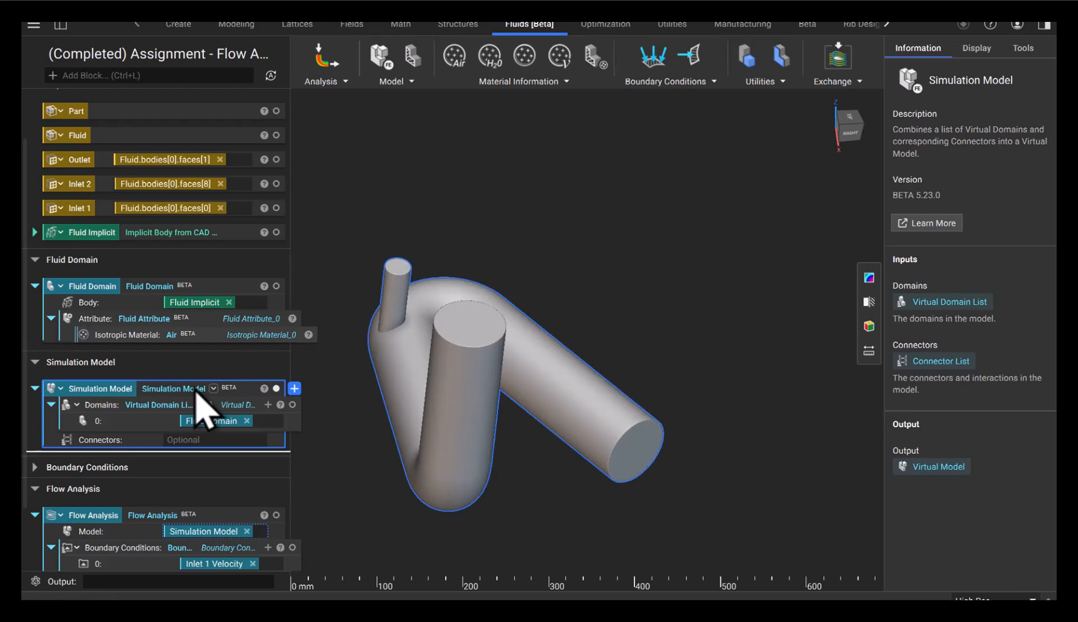
scroll(199, 398, "down", 3)
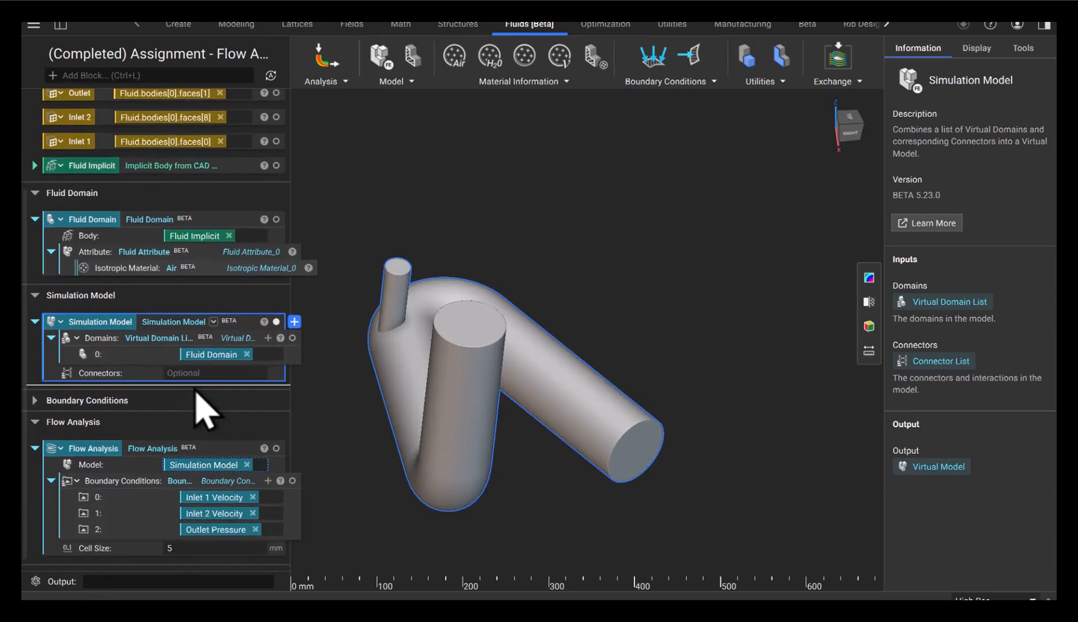
left_click(34, 386)
Review the boundary conditions, expanding Inlet 1 (0, 0, -5000 mm/s) and Inlet 2 (0, 0, -6000 mm/s)
scroll(36, 397, "down", 3)
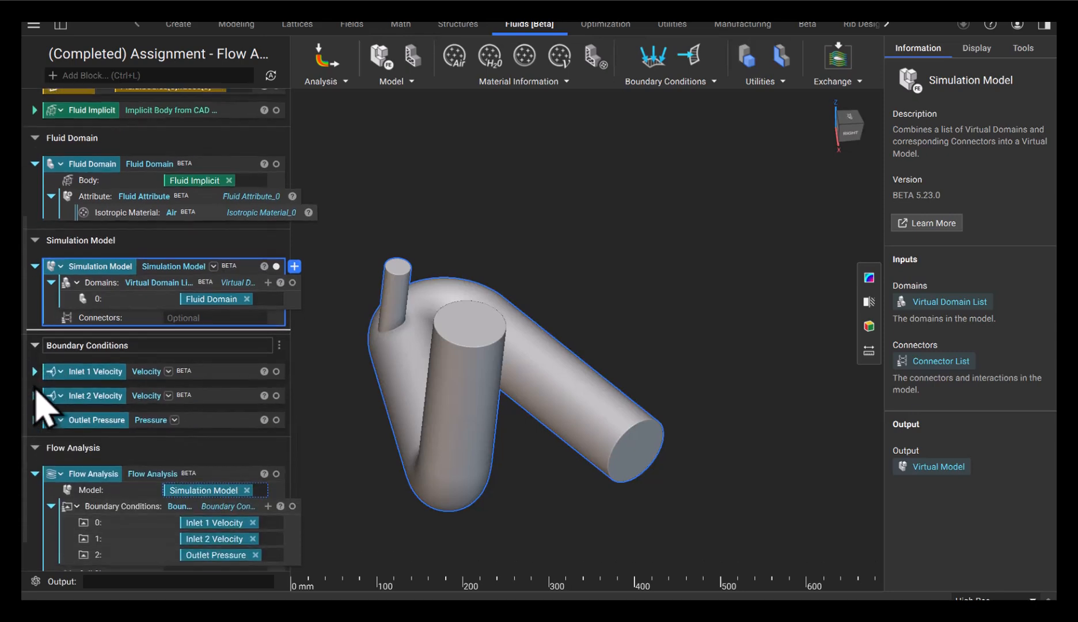
left_click(236, 335)
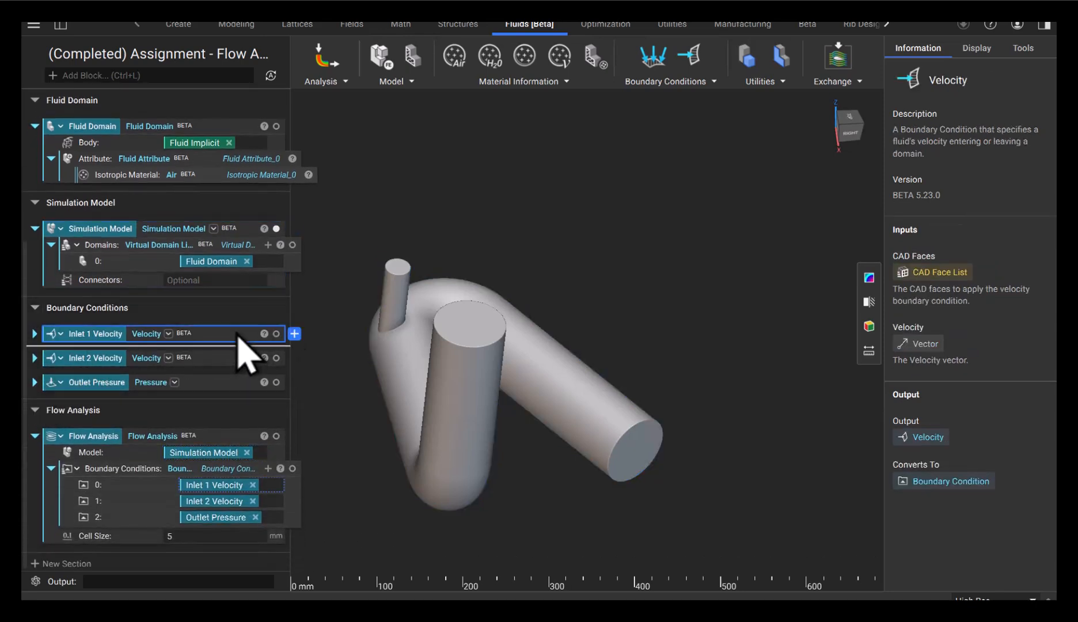
left_click(235, 360)
left_click(231, 384)
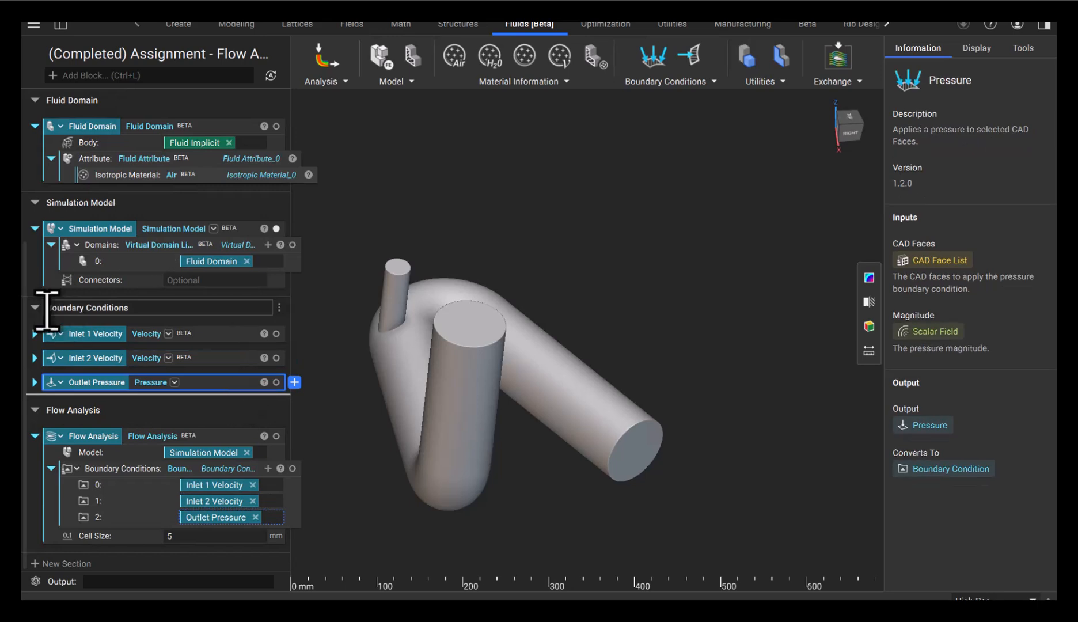
left_click(35, 334)
left_click(34, 391)
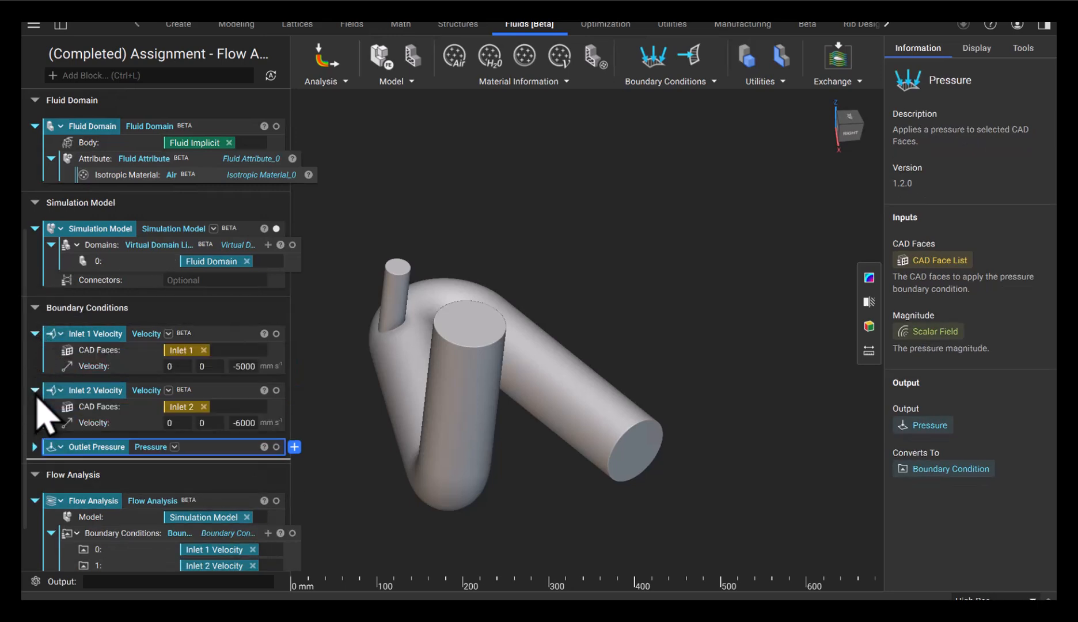
left_click(236, 339)
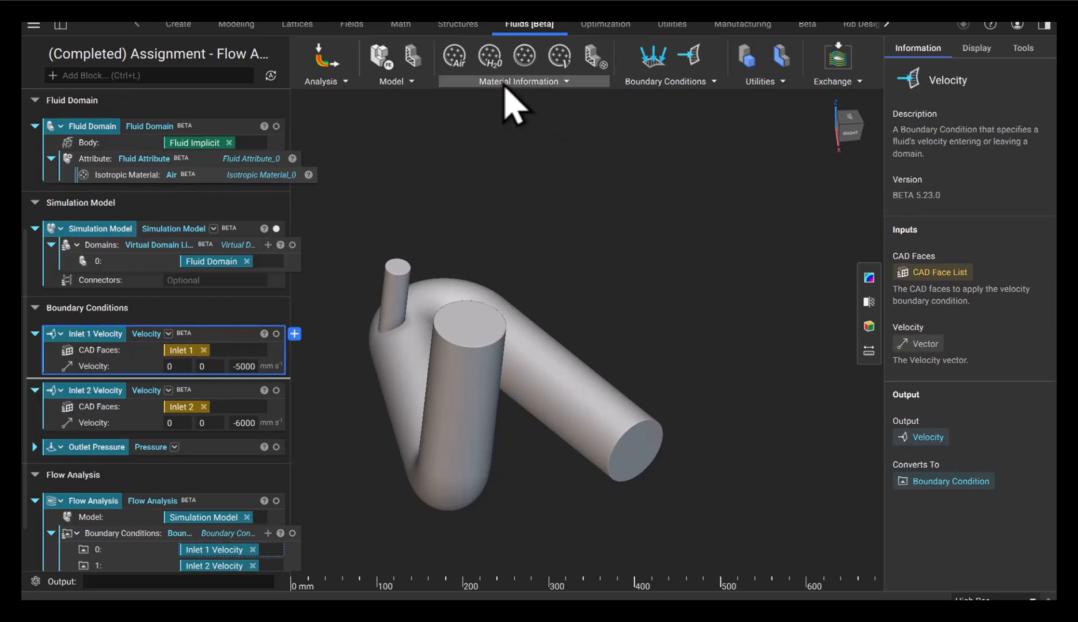
left_click(627, 84)
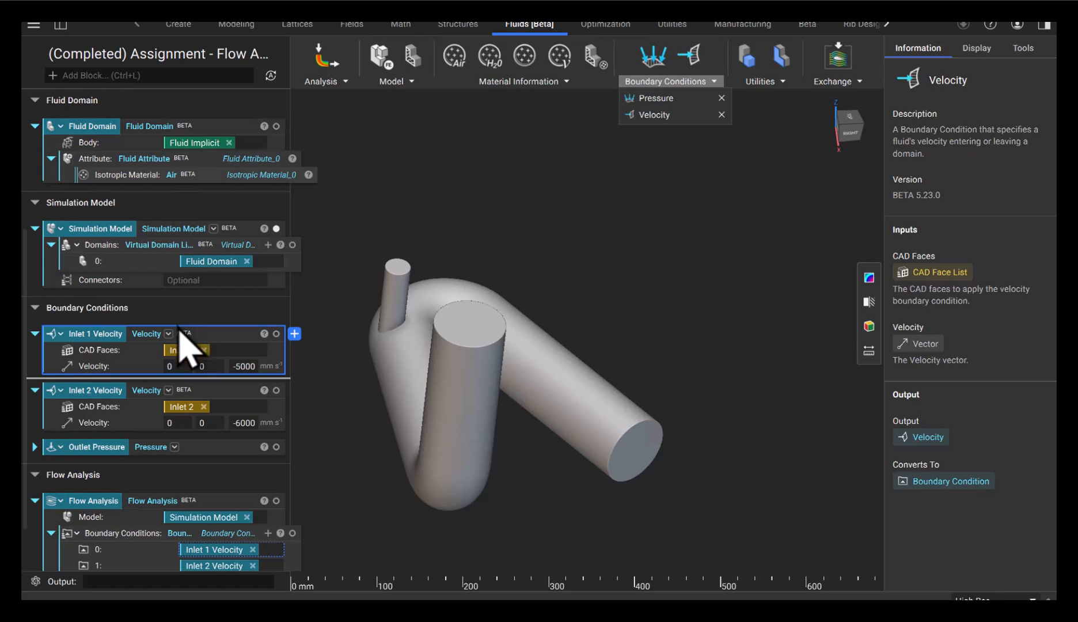
left_click(169, 335)
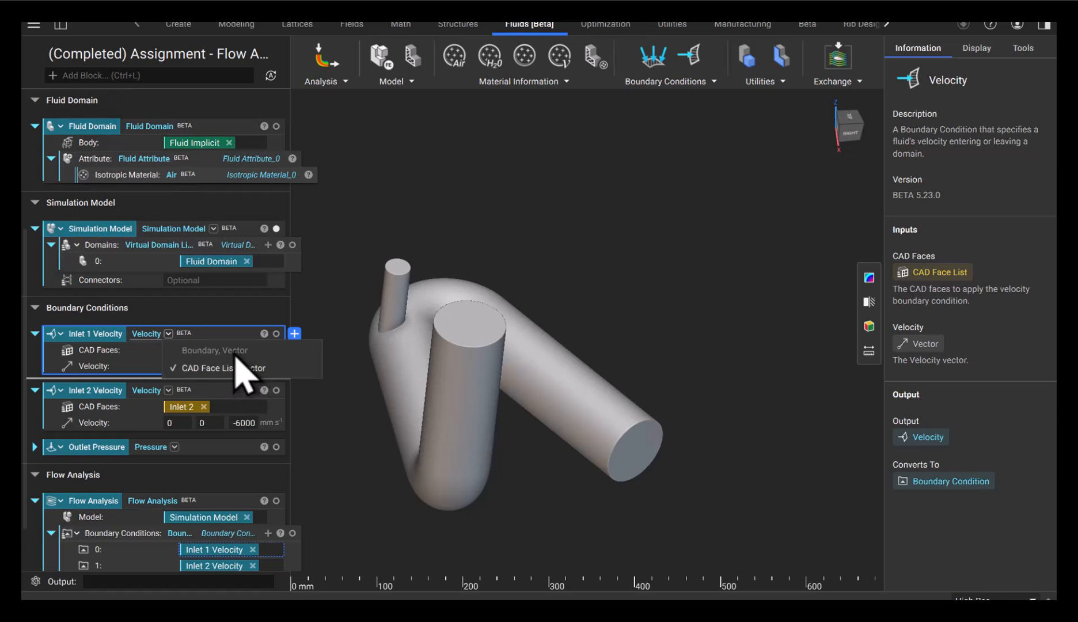
left_click(344, 285)
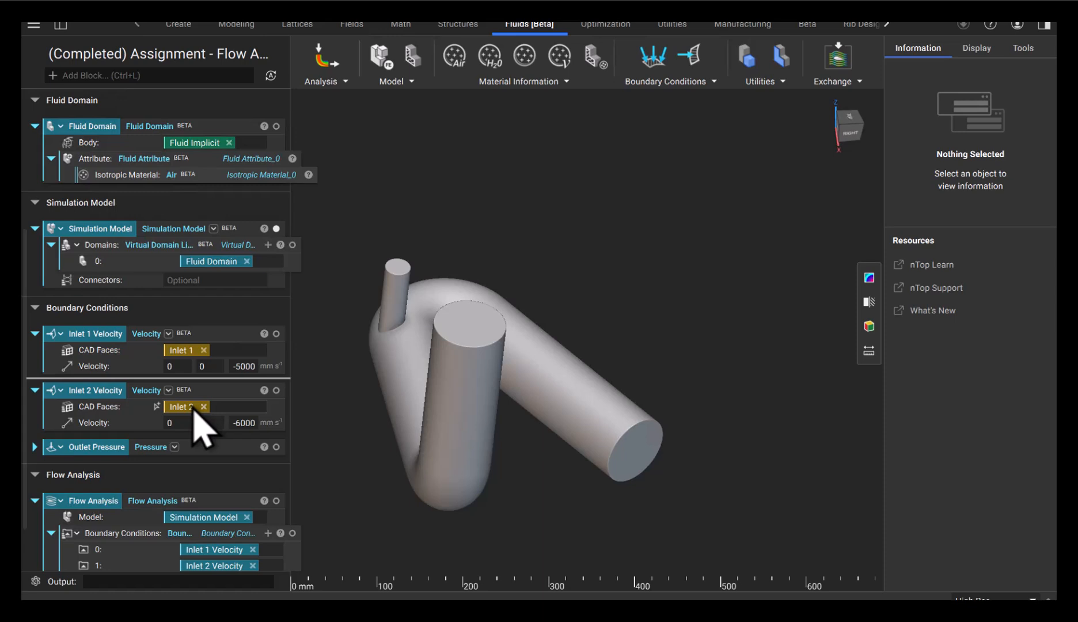
Show the Inlet 1 and Inlet 2 faces and review Inlet 2 Velocity at 0, 0, -6000 mm/s
left_click(276, 334)
left_click(248, 355)
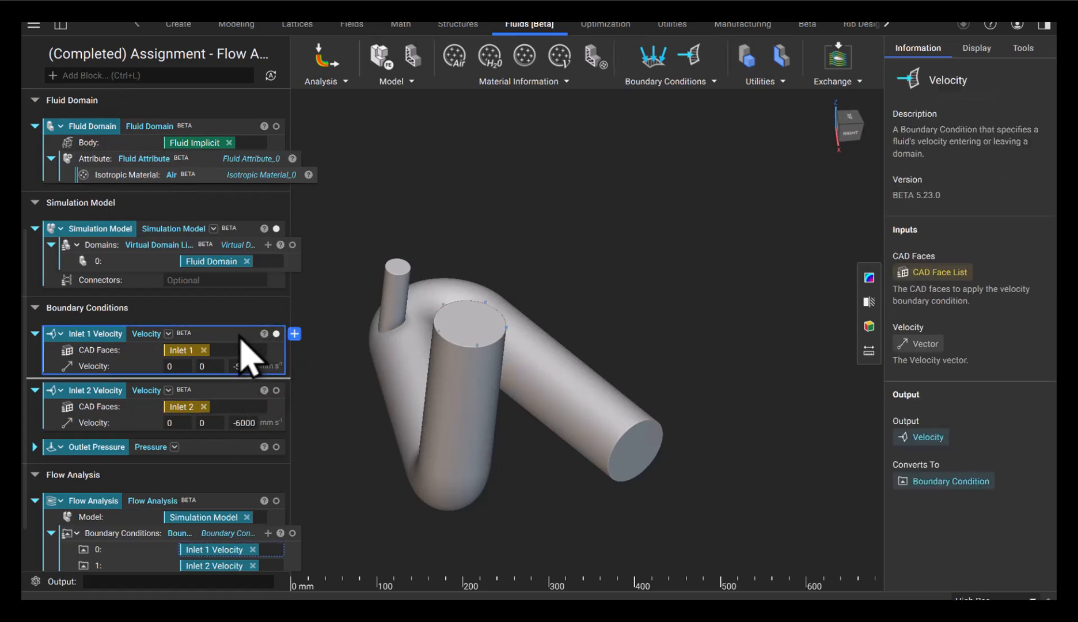
scroll(460, 340, "up", 5)
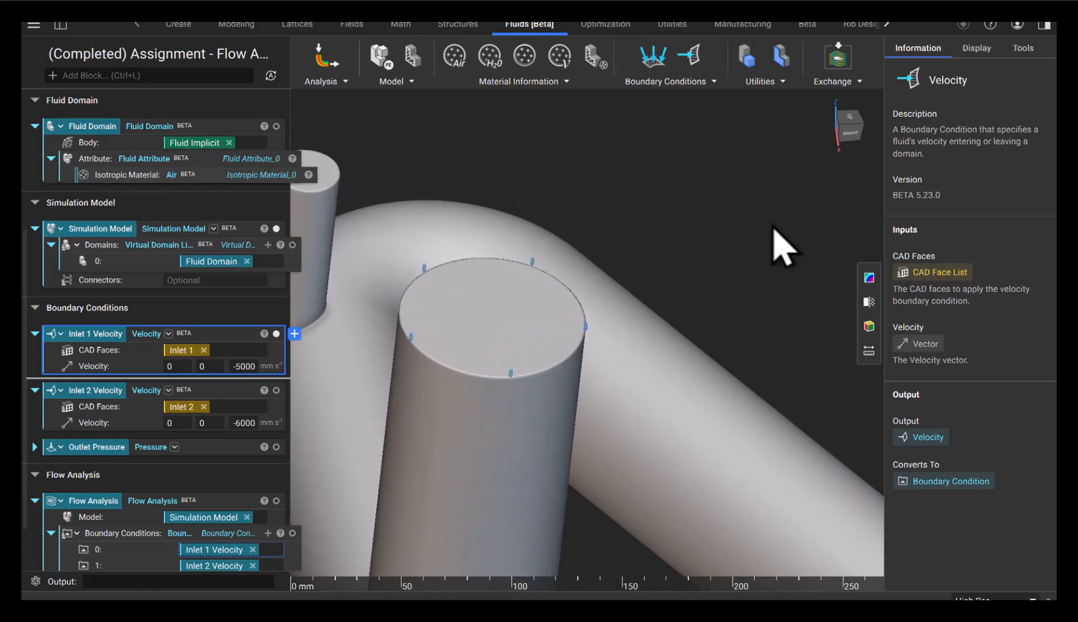
scroll(771, 230, "down", 2)
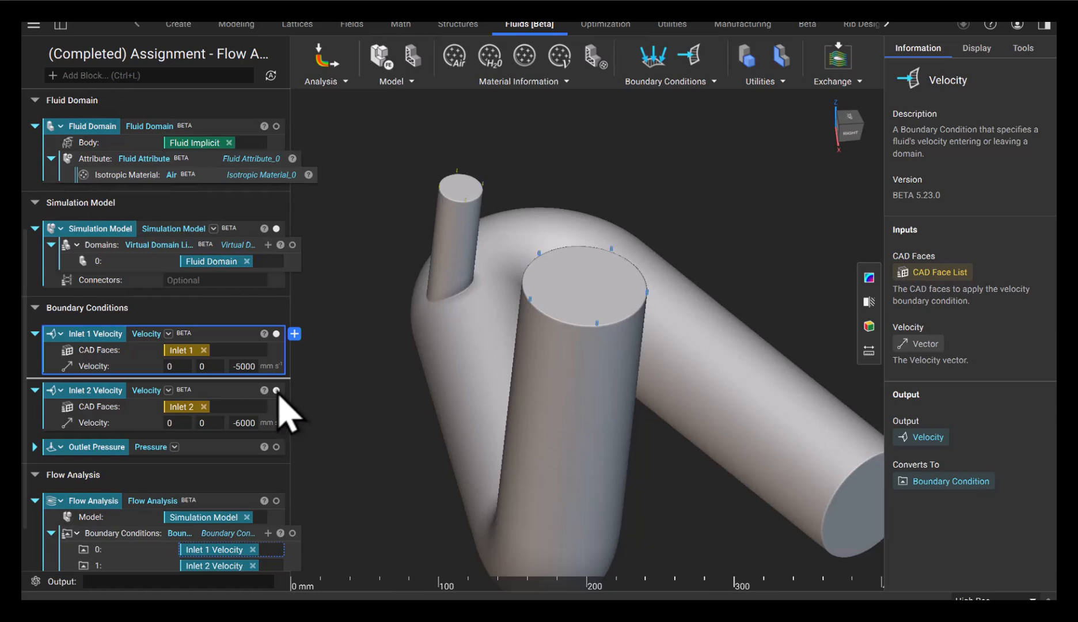
left_click(276, 390)
left_click(248, 403)
Expand Outlet Pressure to show 101325 Pa applied to the Outlet face
scroll(481, 192, "up", 3)
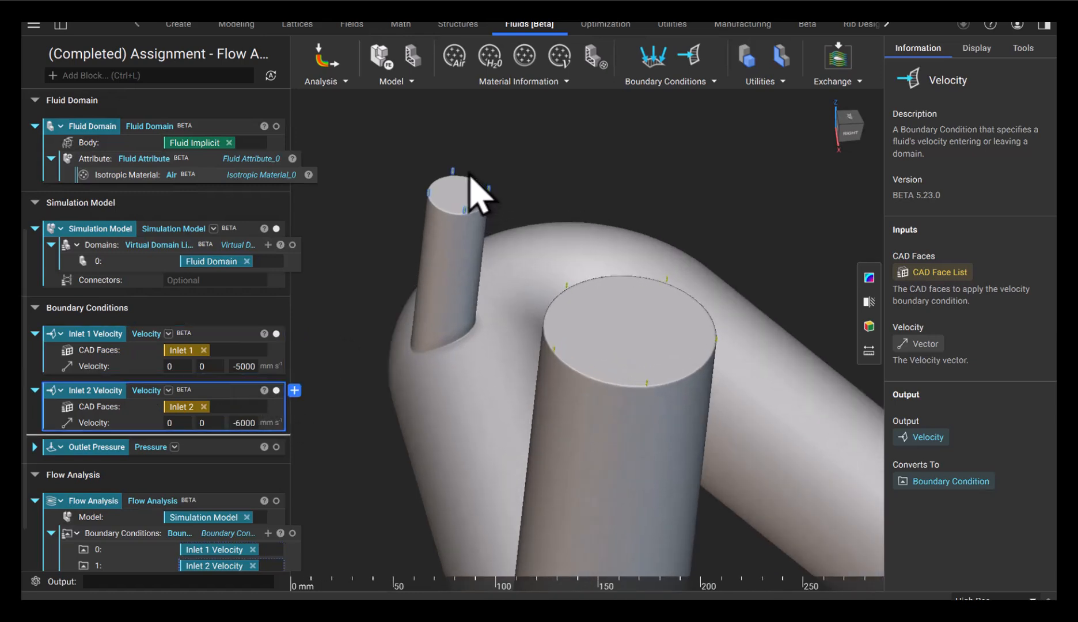
scroll(481, 192, "up", 2)
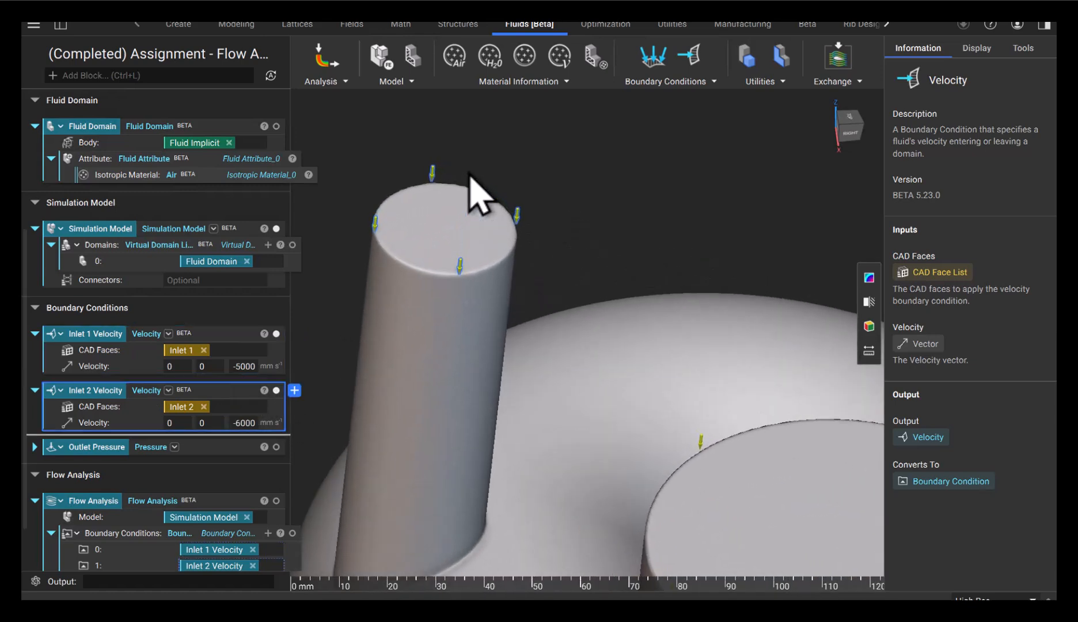
left_click(35, 447)
scroll(40, 461, "down", 3)
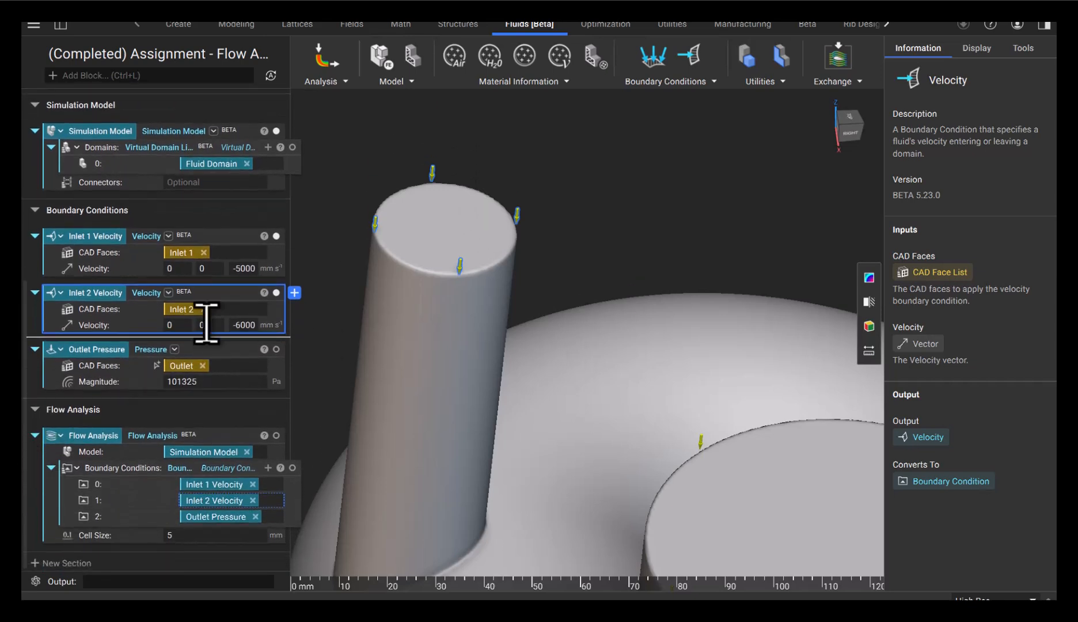
left_click(241, 366)
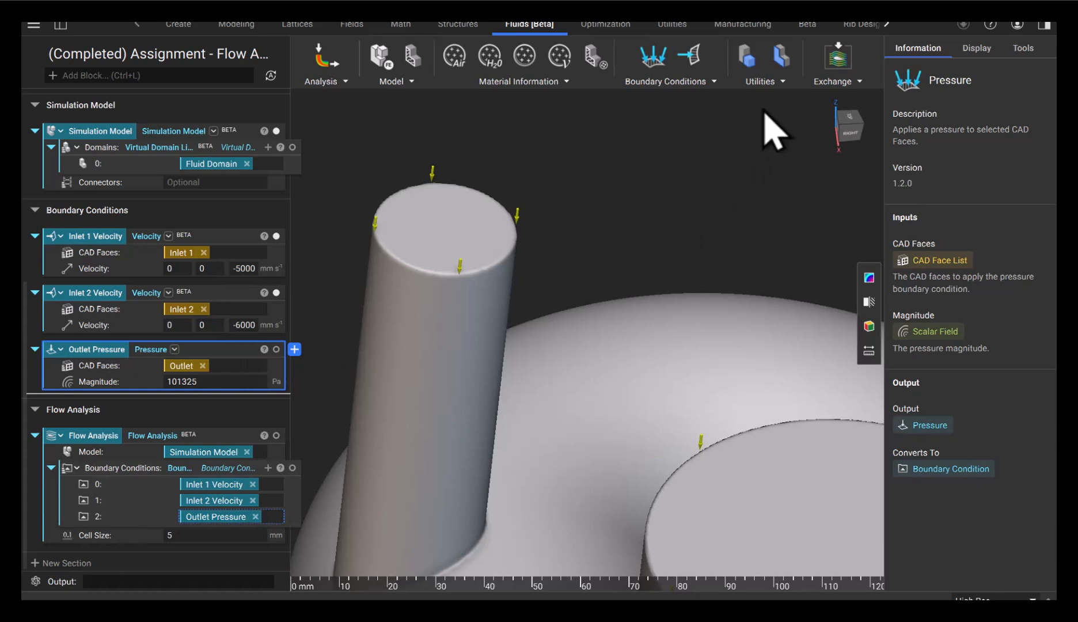
left_click(681, 84)
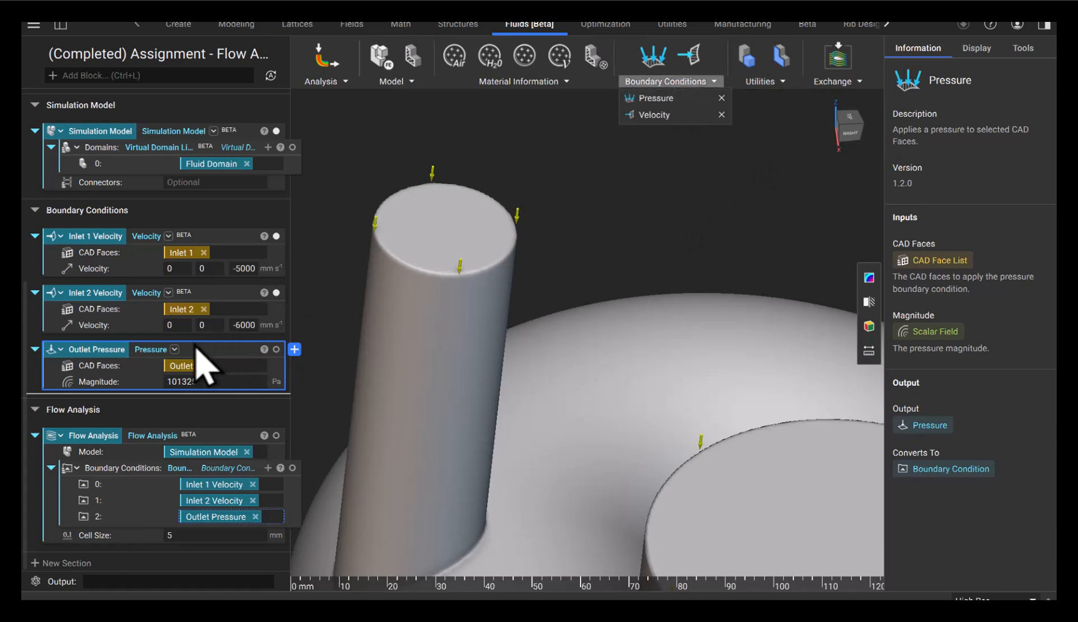
left_click(174, 350)
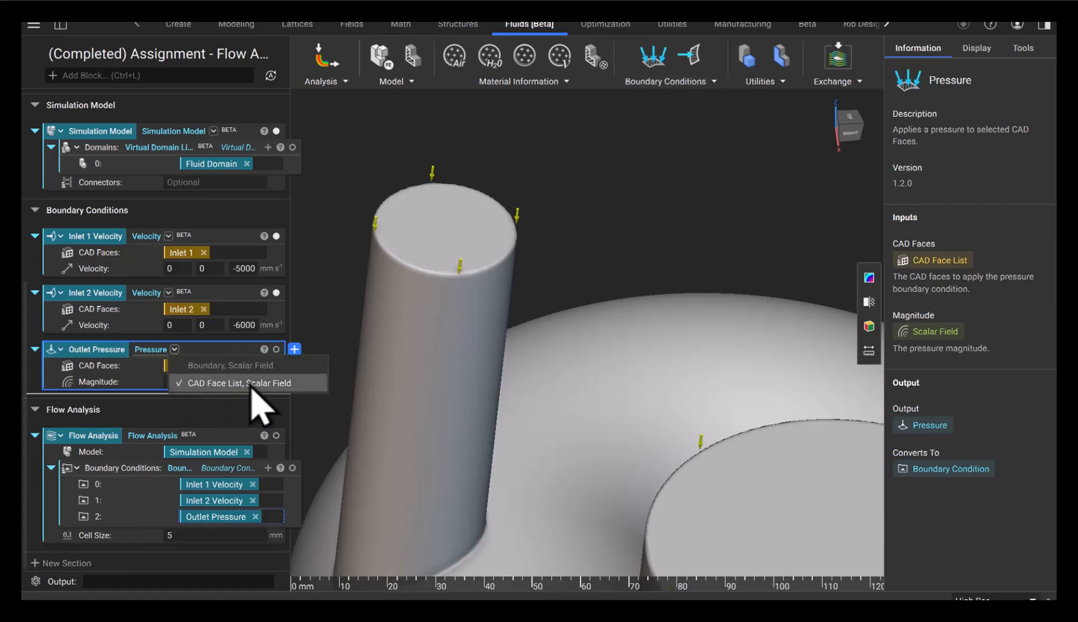
left_click(237, 348)
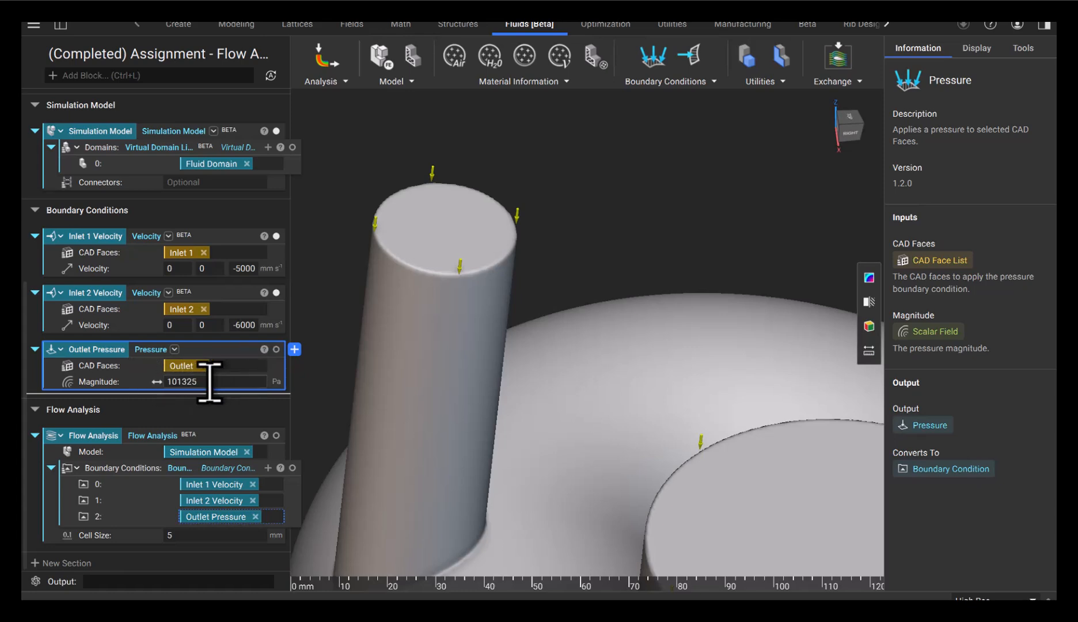
Display the Outlet Pressure markers ringing the outlet pipe's end face and orbit around them
scroll(525, 410, "down", 6)
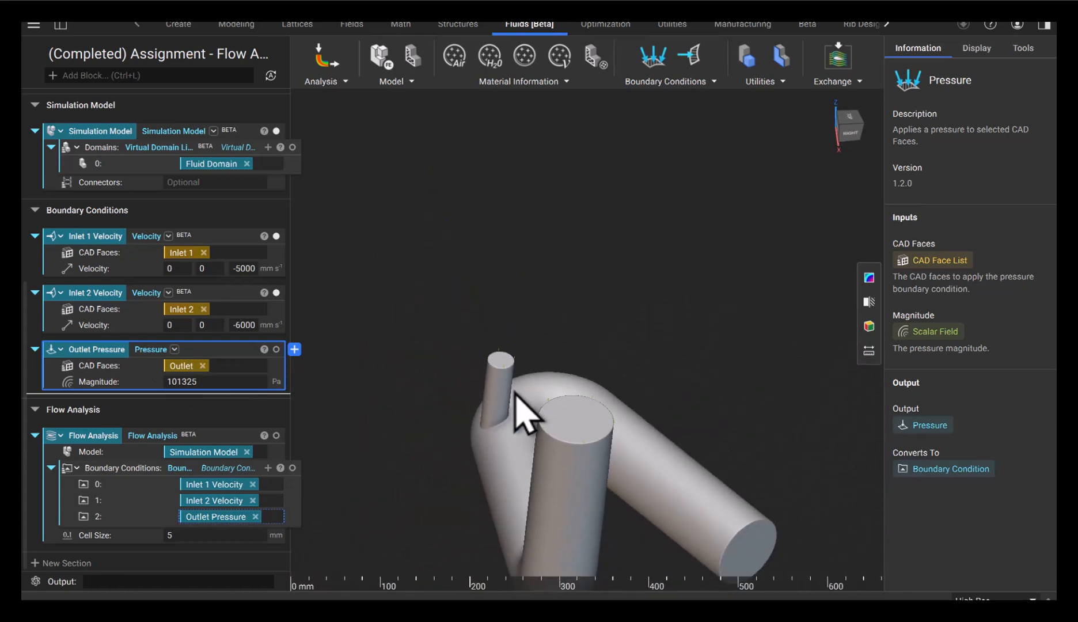
scroll(714, 570, "up", 5)
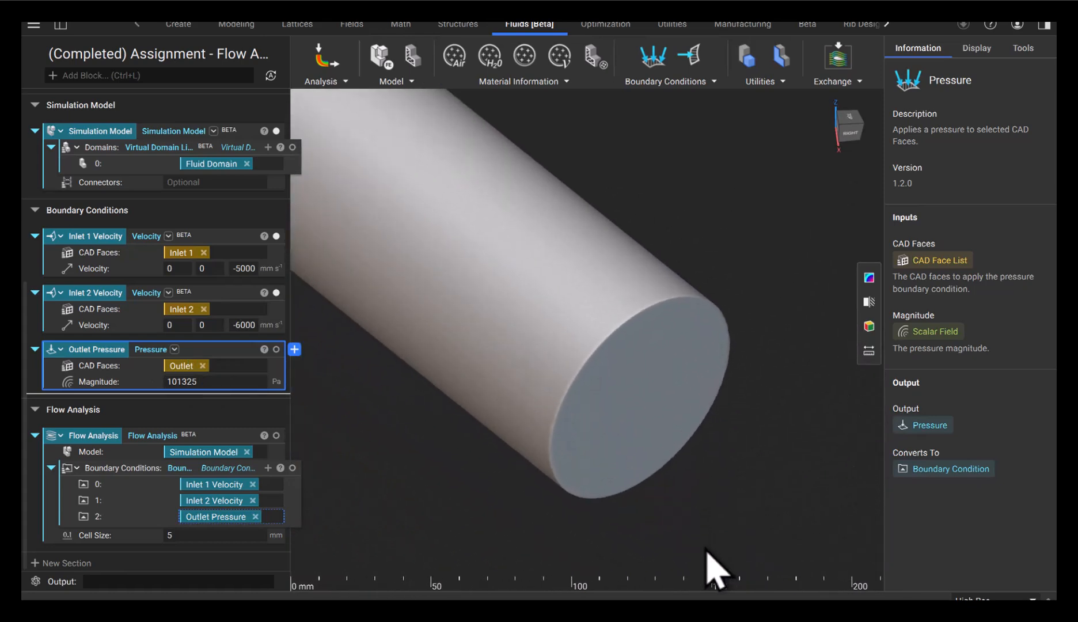
left_click(276, 348)
scroll(685, 432, "up", 2)
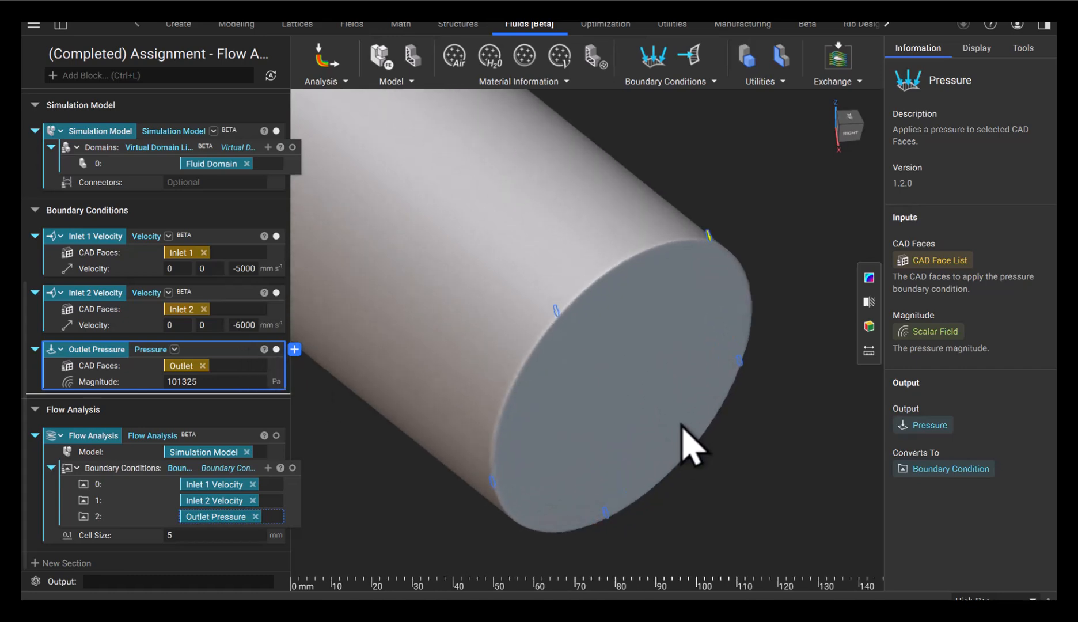
right_click_drag(682, 426, 642, 366)
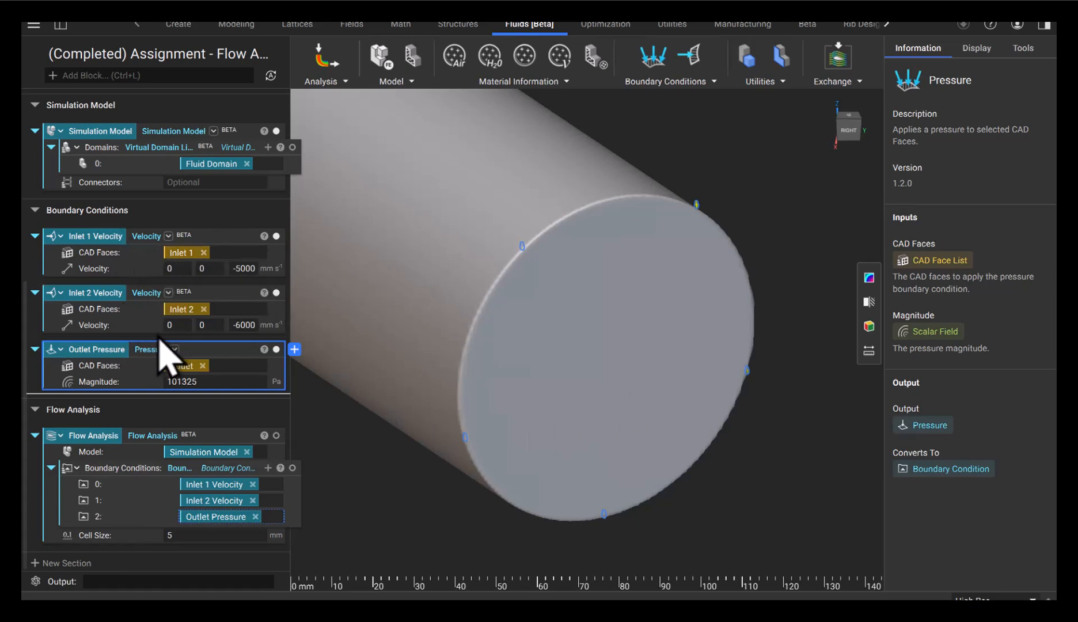
scroll(136, 472, "down", 1)
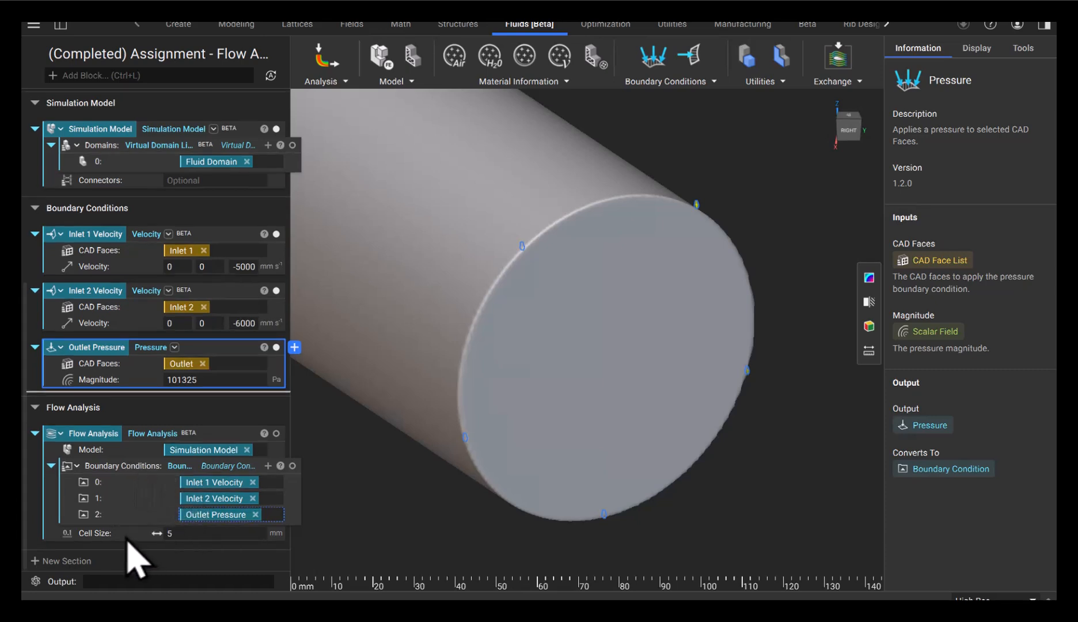
Show the Flow Analysis pressure streamlines over the whole manifold with its 10000-seed display settings
left_click(168, 438)
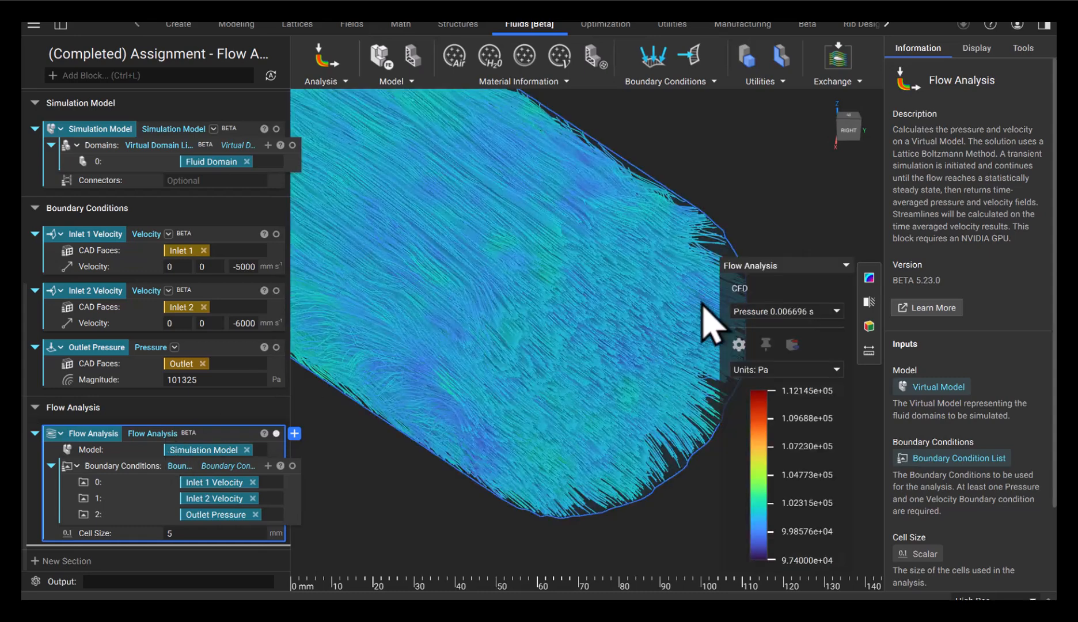
left_click(977, 48)
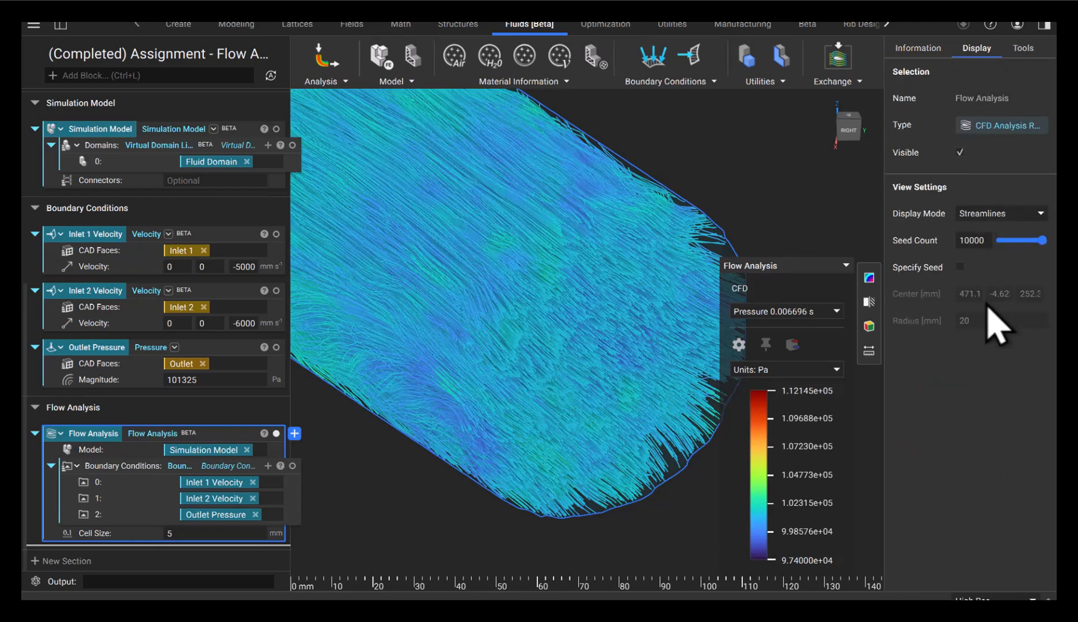
scroll(543, 342, "down", 10)
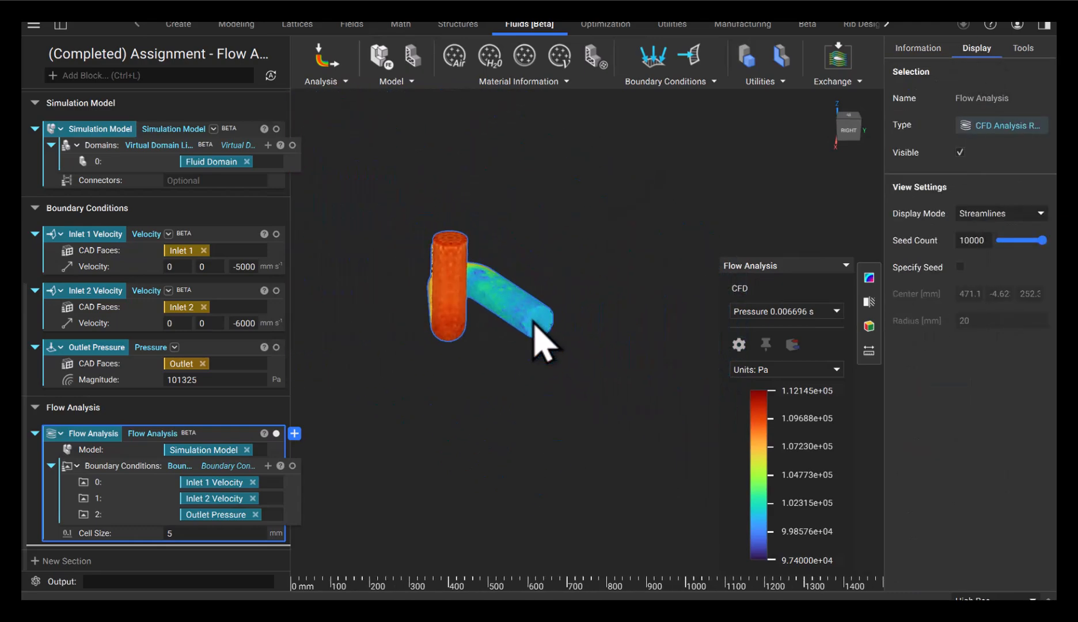
right_click_drag(543, 338, 443, 320)
scroll(510, 287, "up", 5)
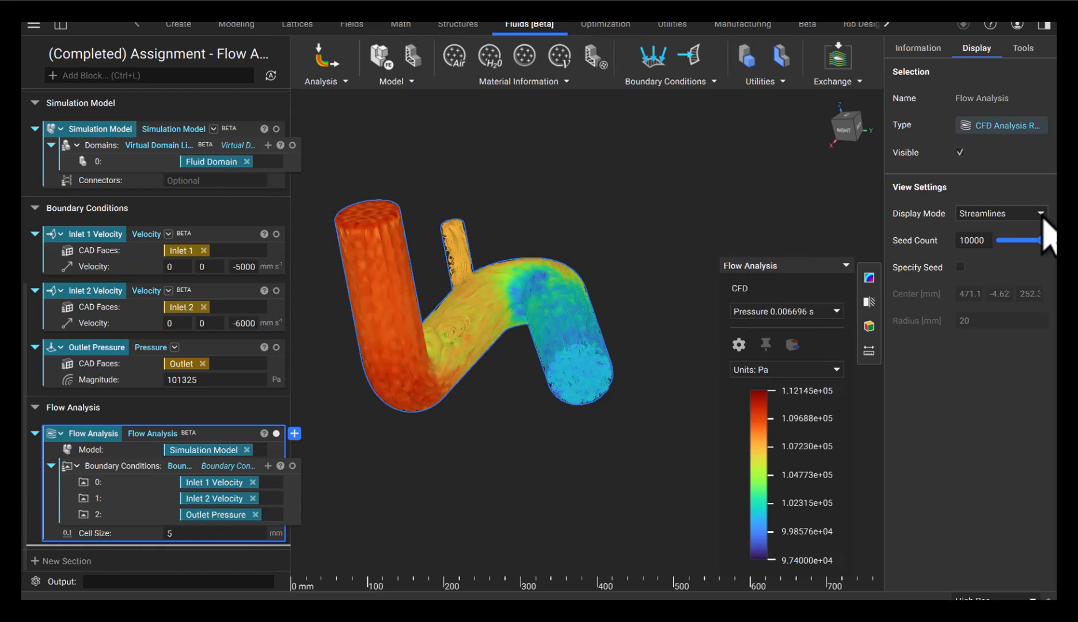
left_click(807, 312)
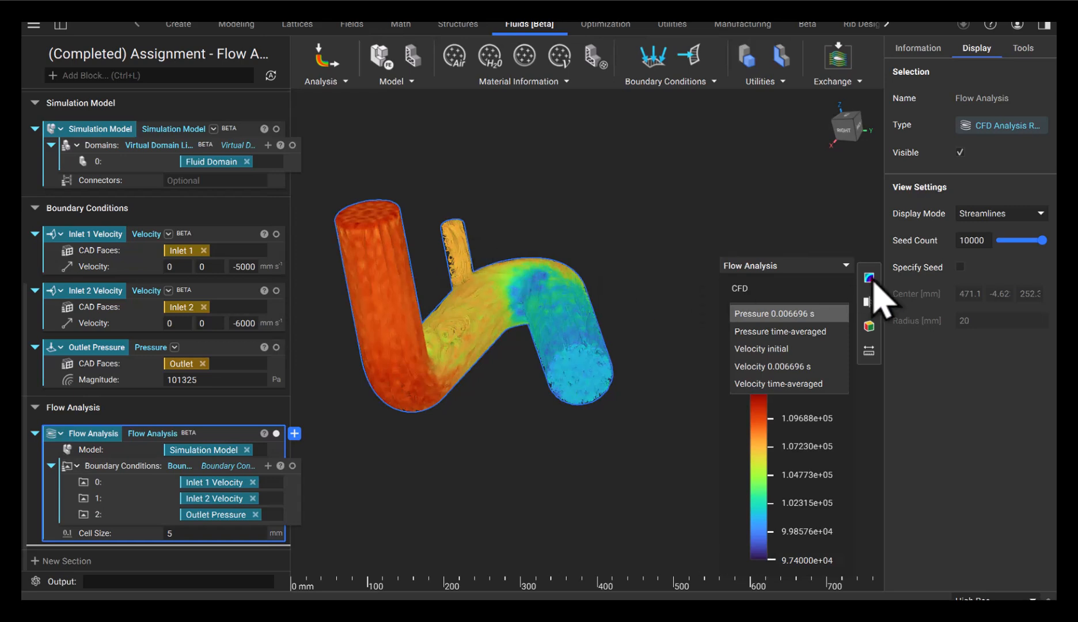
Enable Specify Seed, move its centre to 238.2, -51.3, 166.9 mm and set radius 50 mm
left_click(959, 268)
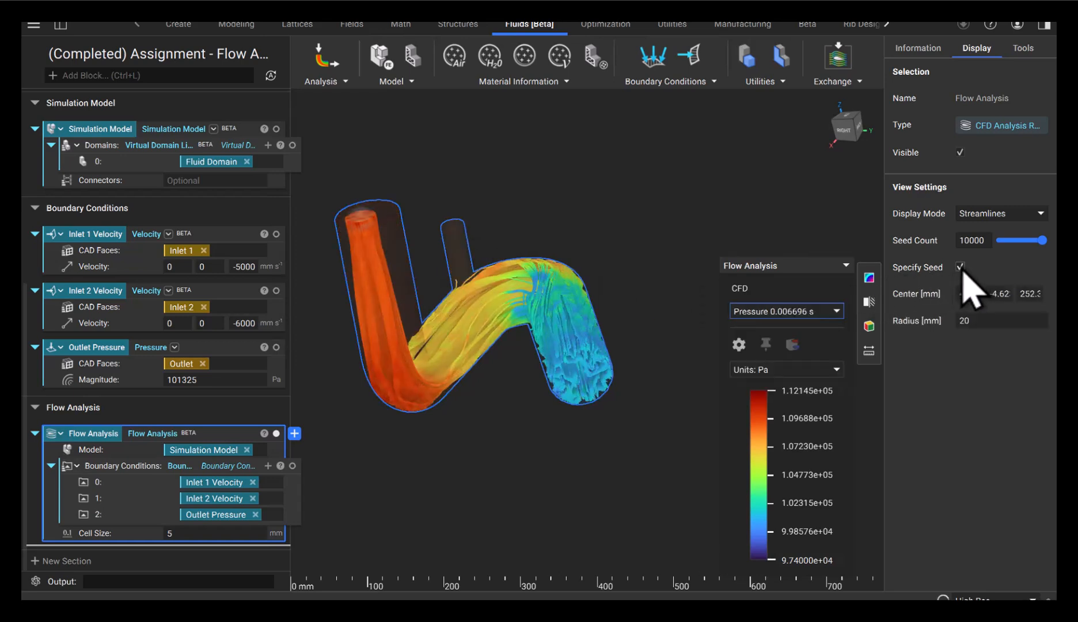
left_click_drag(433, 222, 531, 233)
right_click_drag(539, 254, 429, 248)
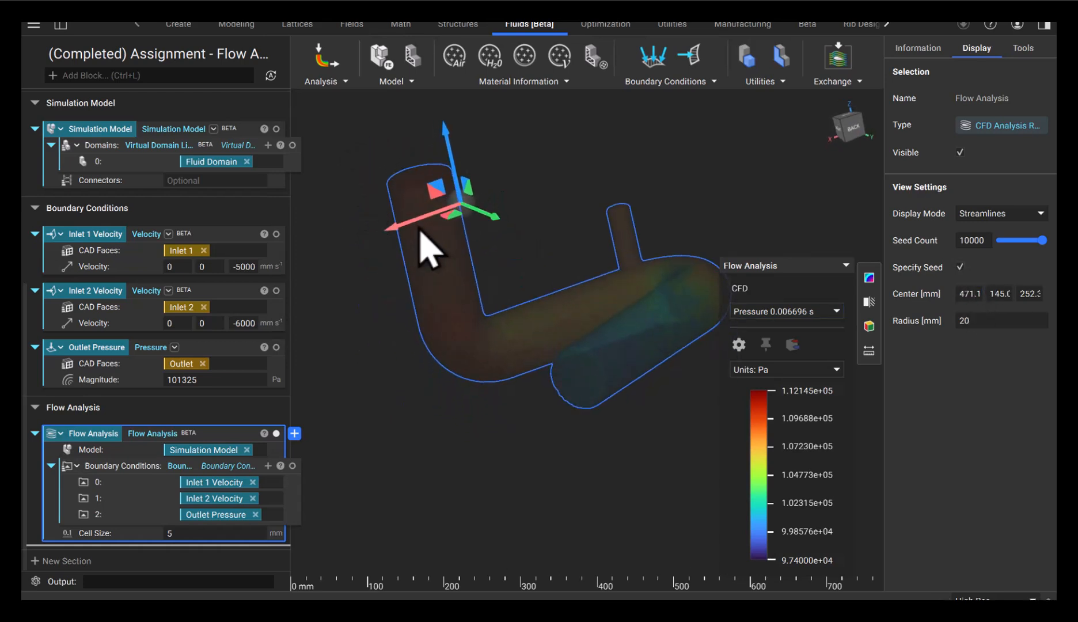
left_click_drag(404, 230, 571, 212)
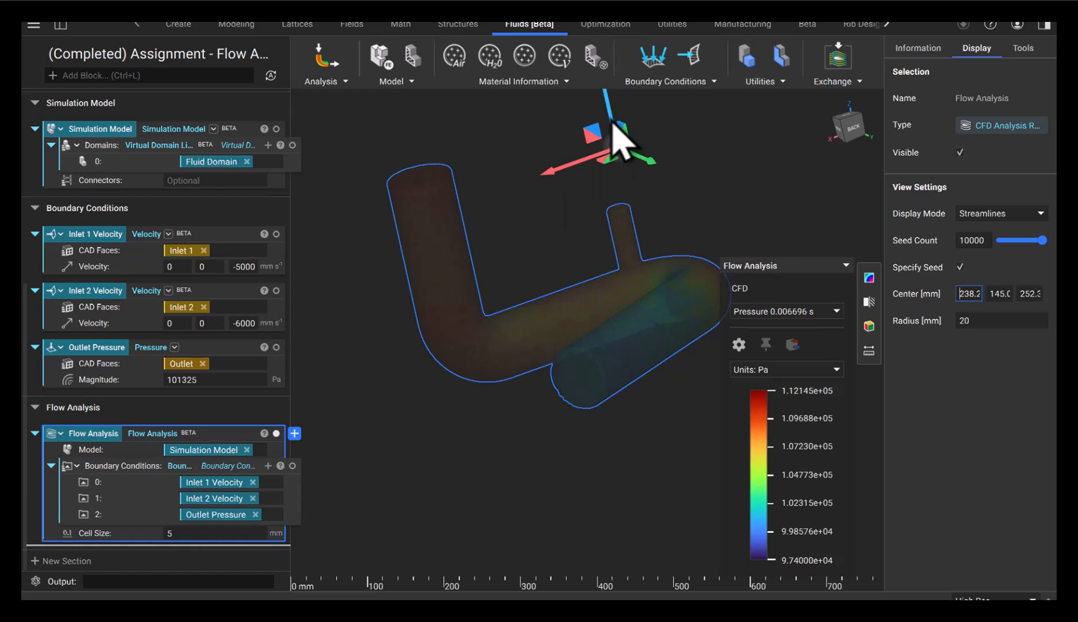
left_click_drag(625, 161, 712, 212)
right_click_drag(712, 212, 351, 221)
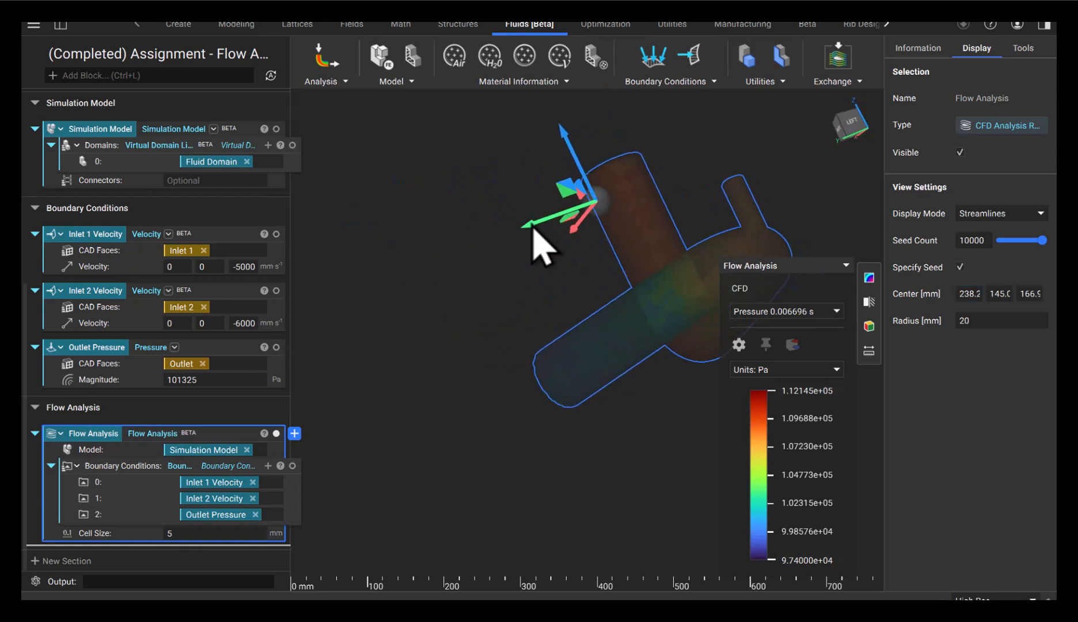
left_click_drag(551, 226, 673, 217)
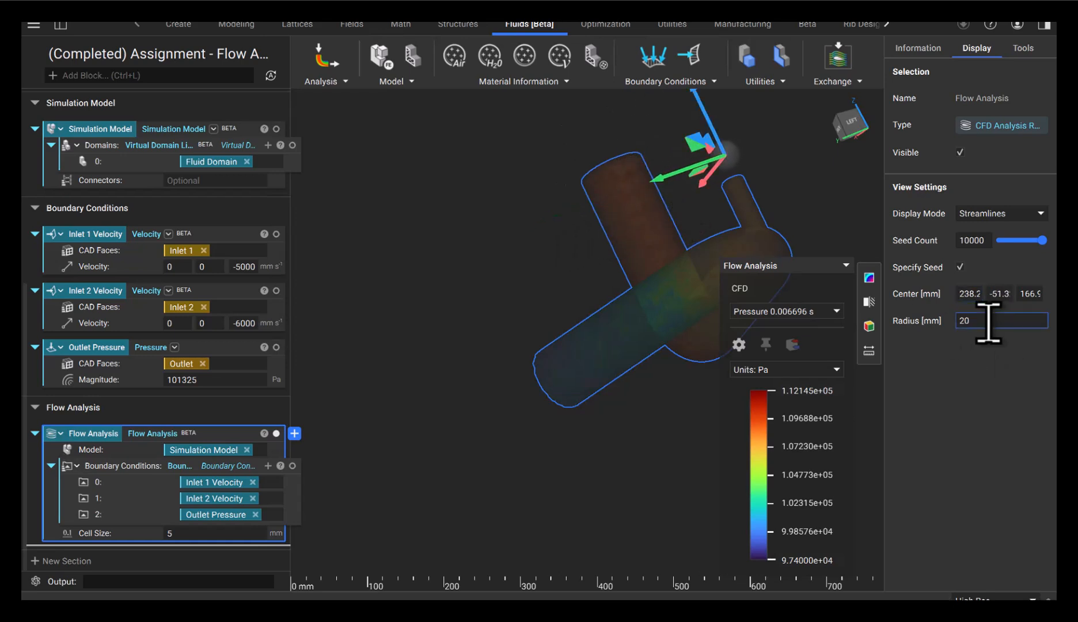
type("40")
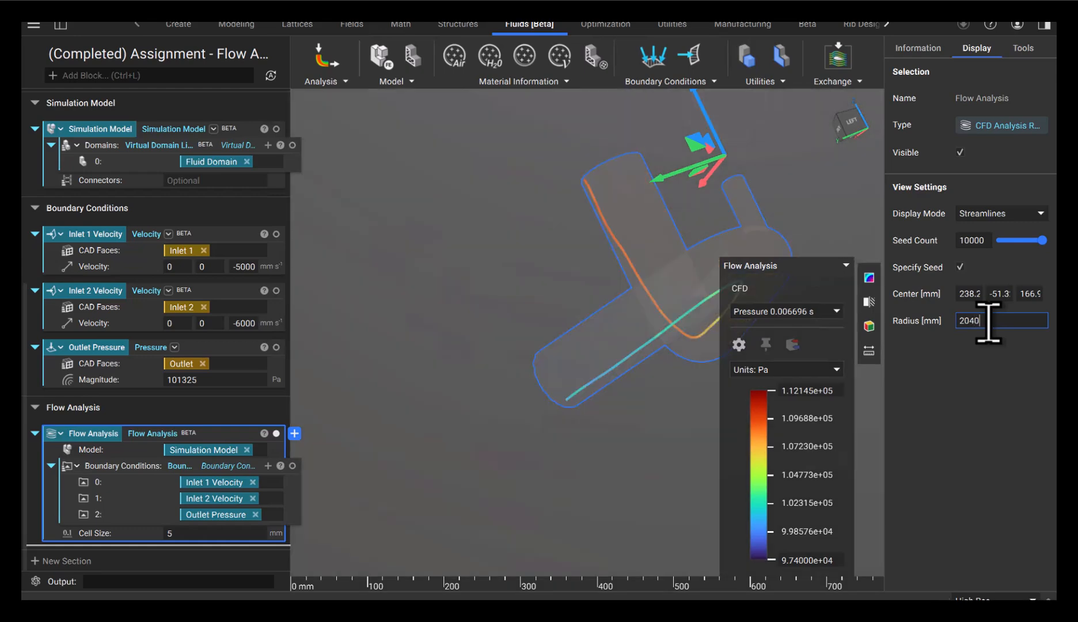
key("BackSpace")
key("BackSpace")
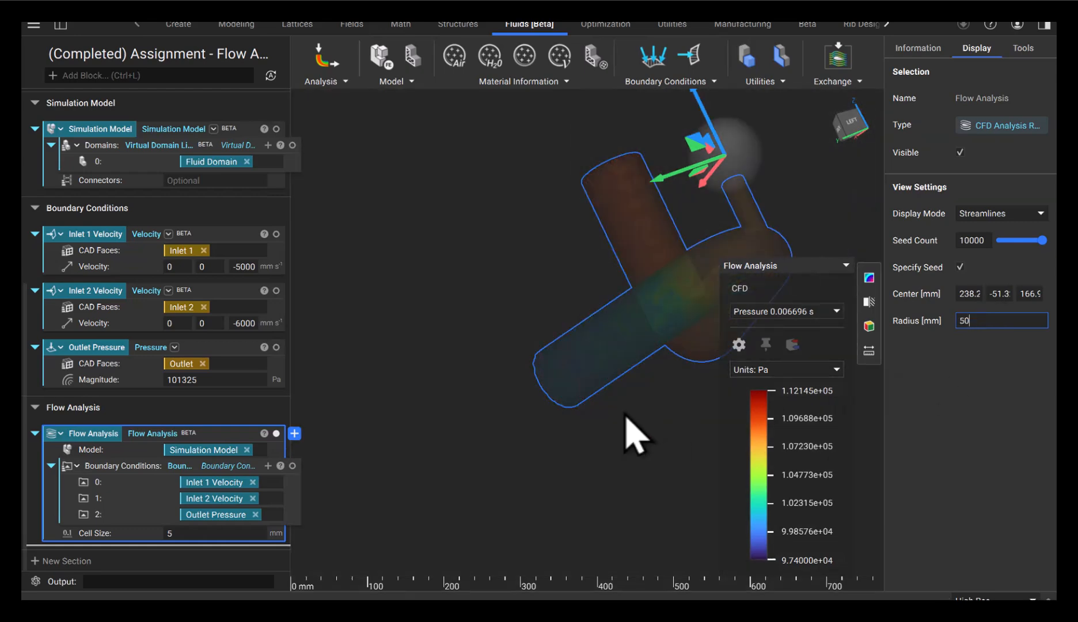
Drag the seed sphere onto the small inlet, around 177.8, -51.3, 127.6 mm
left_click(645, 458)
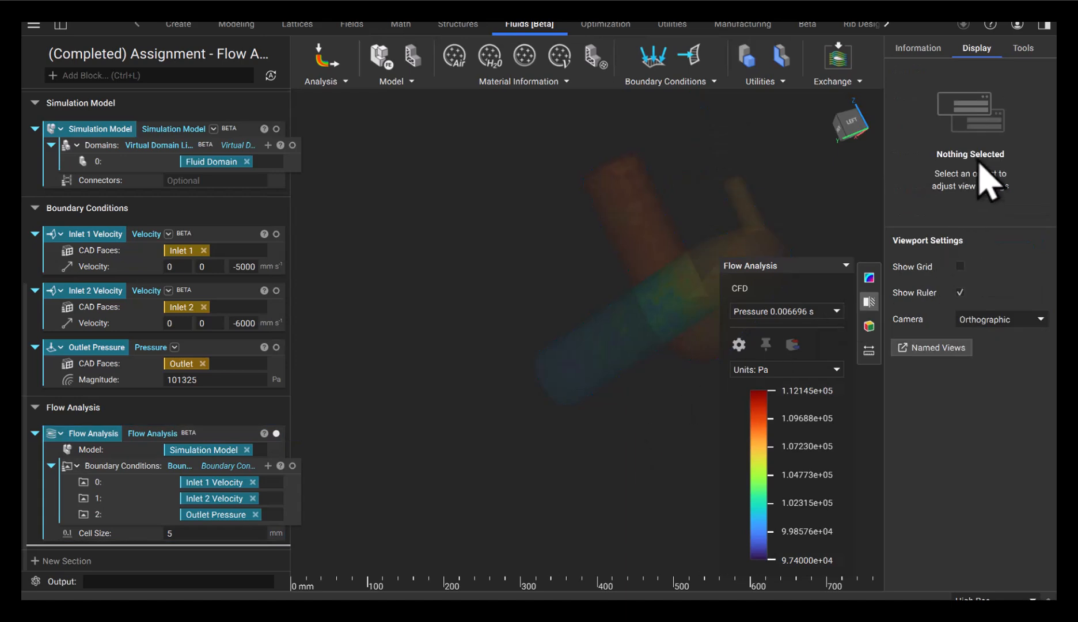
left_click(231, 433)
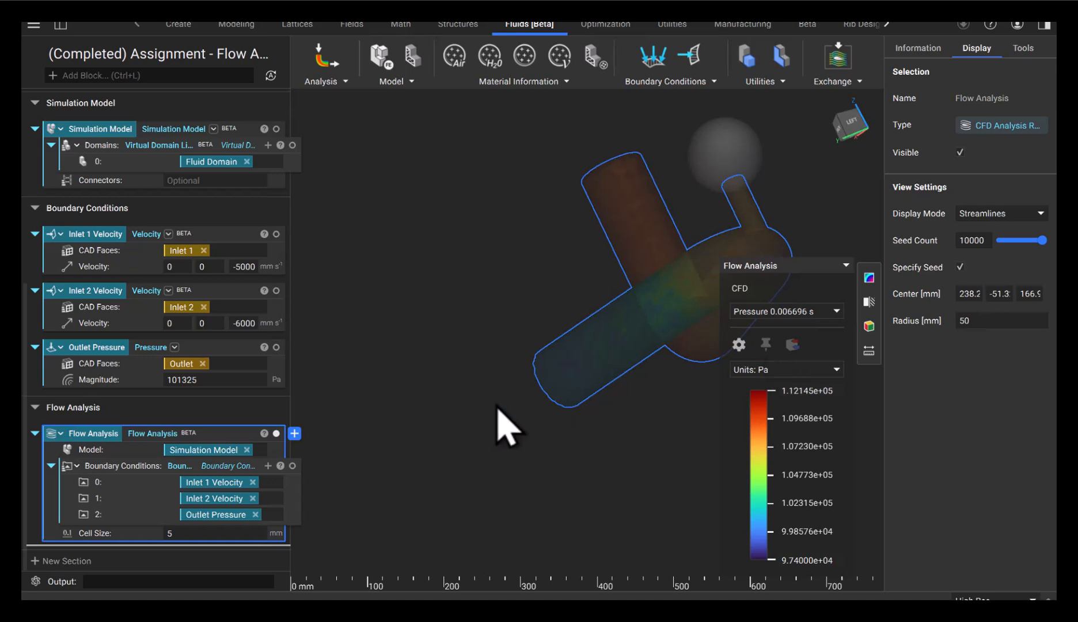
right_click_drag(506, 428, 722, 301)
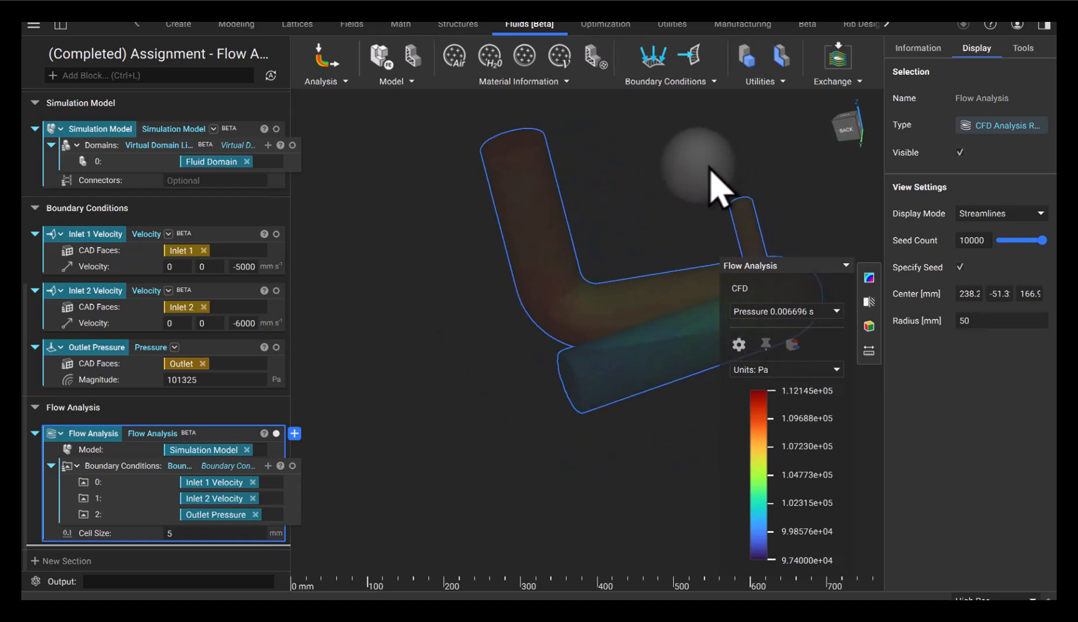
left_click(969, 293)
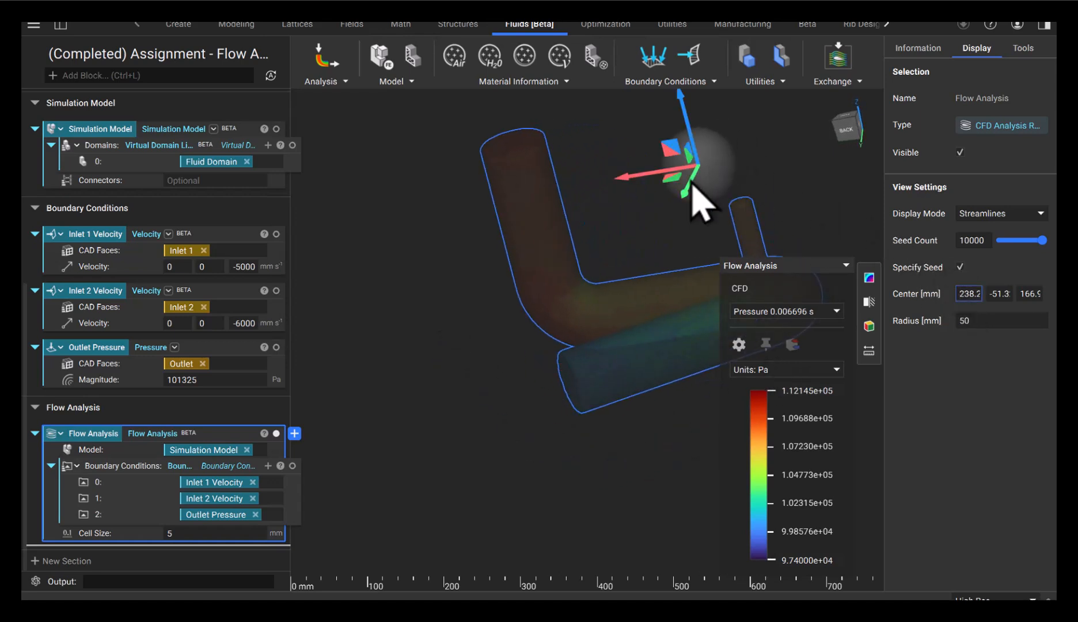
left_click_drag(693, 186, 737, 139)
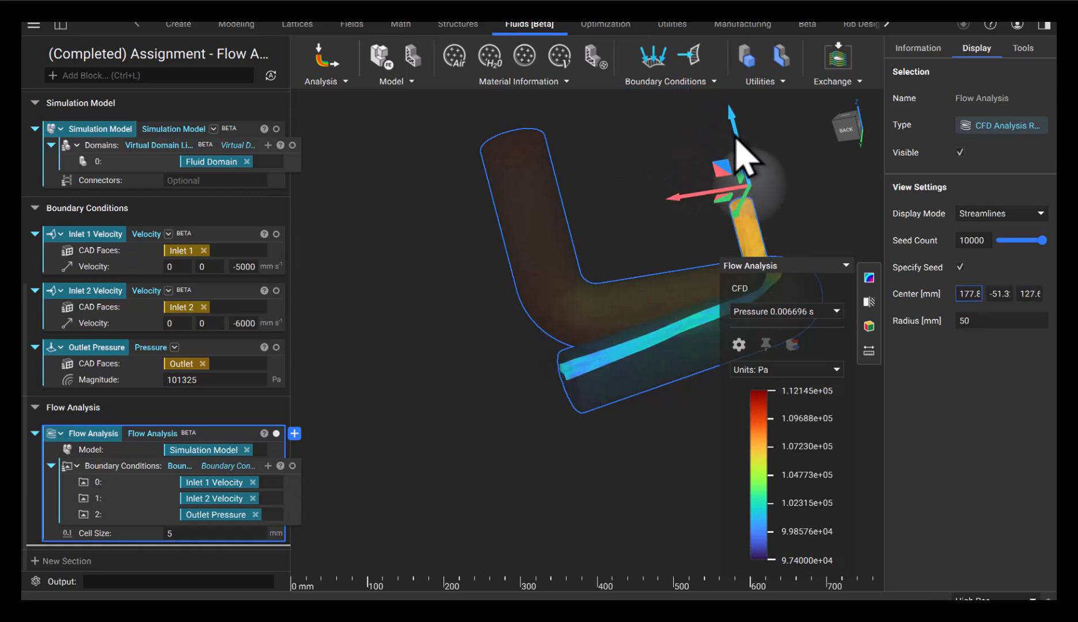
right_click_drag(489, 369, 581, 390)
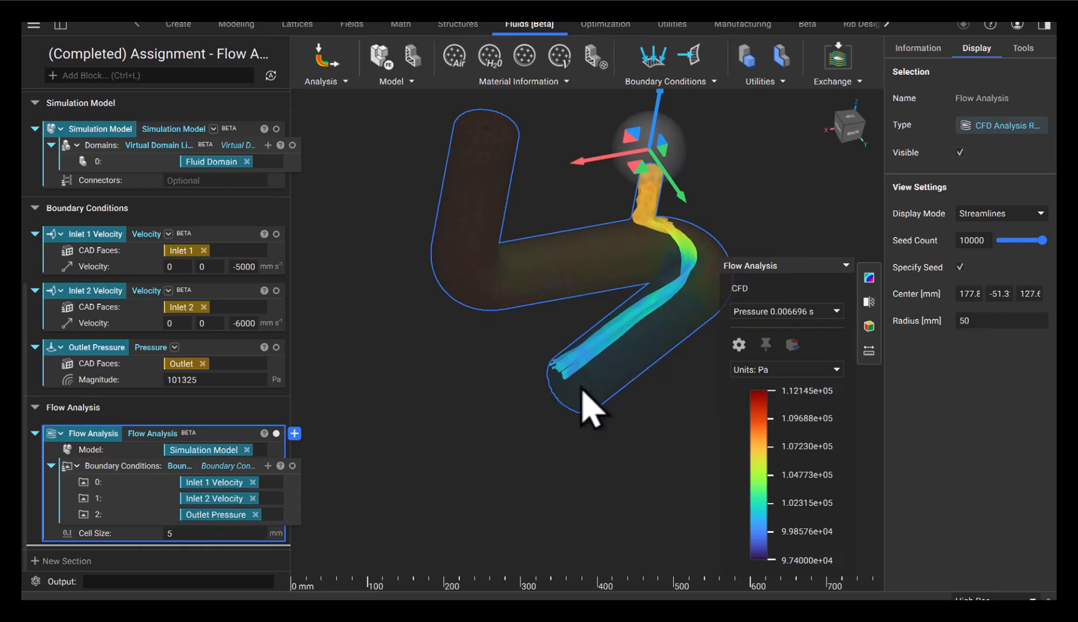